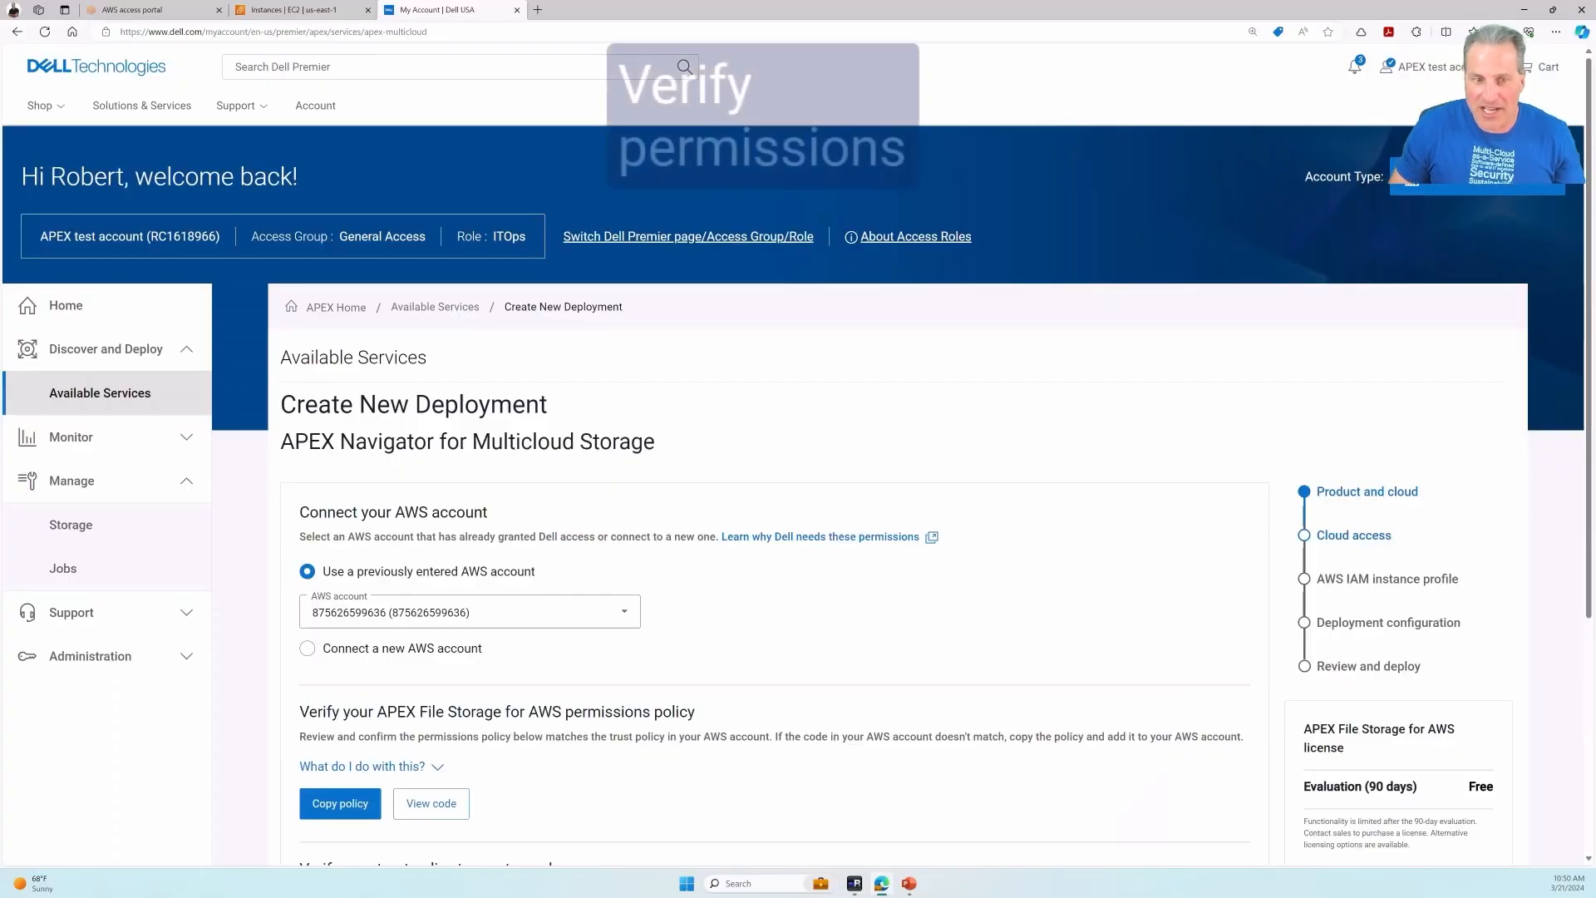
# - Keep the previously entered AWS account and enter the APEXNavigatorFileRole02 instance profile name with its surname suffix, proceeding to the deployment configuration
pyautogui.scroll(-3, 798, 449)
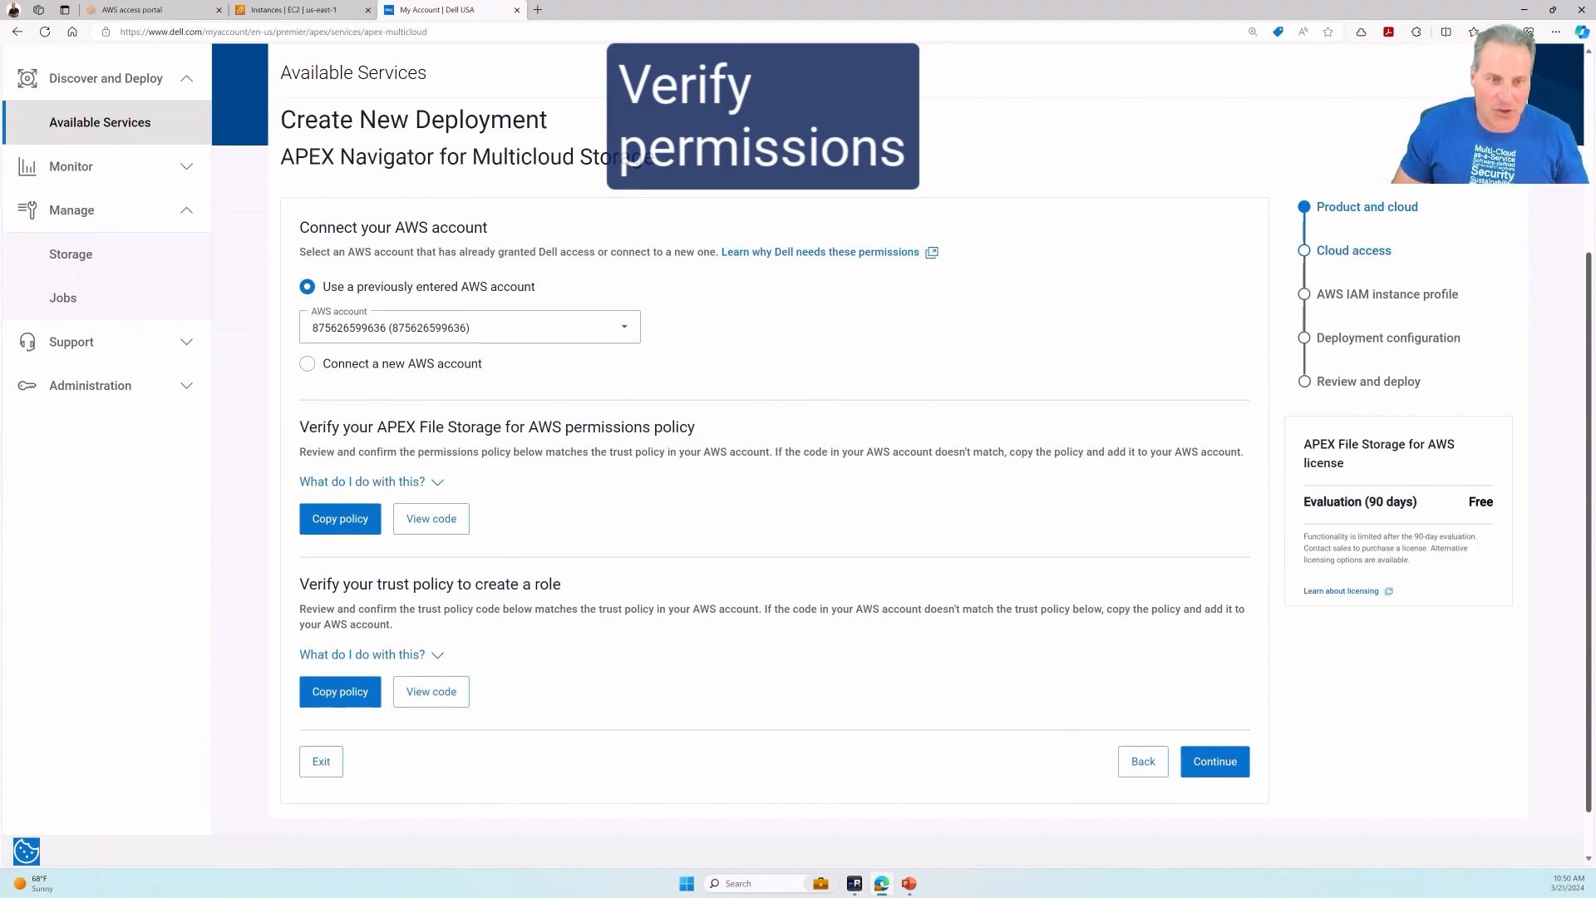
pyautogui.scroll(-1, 748, 454)
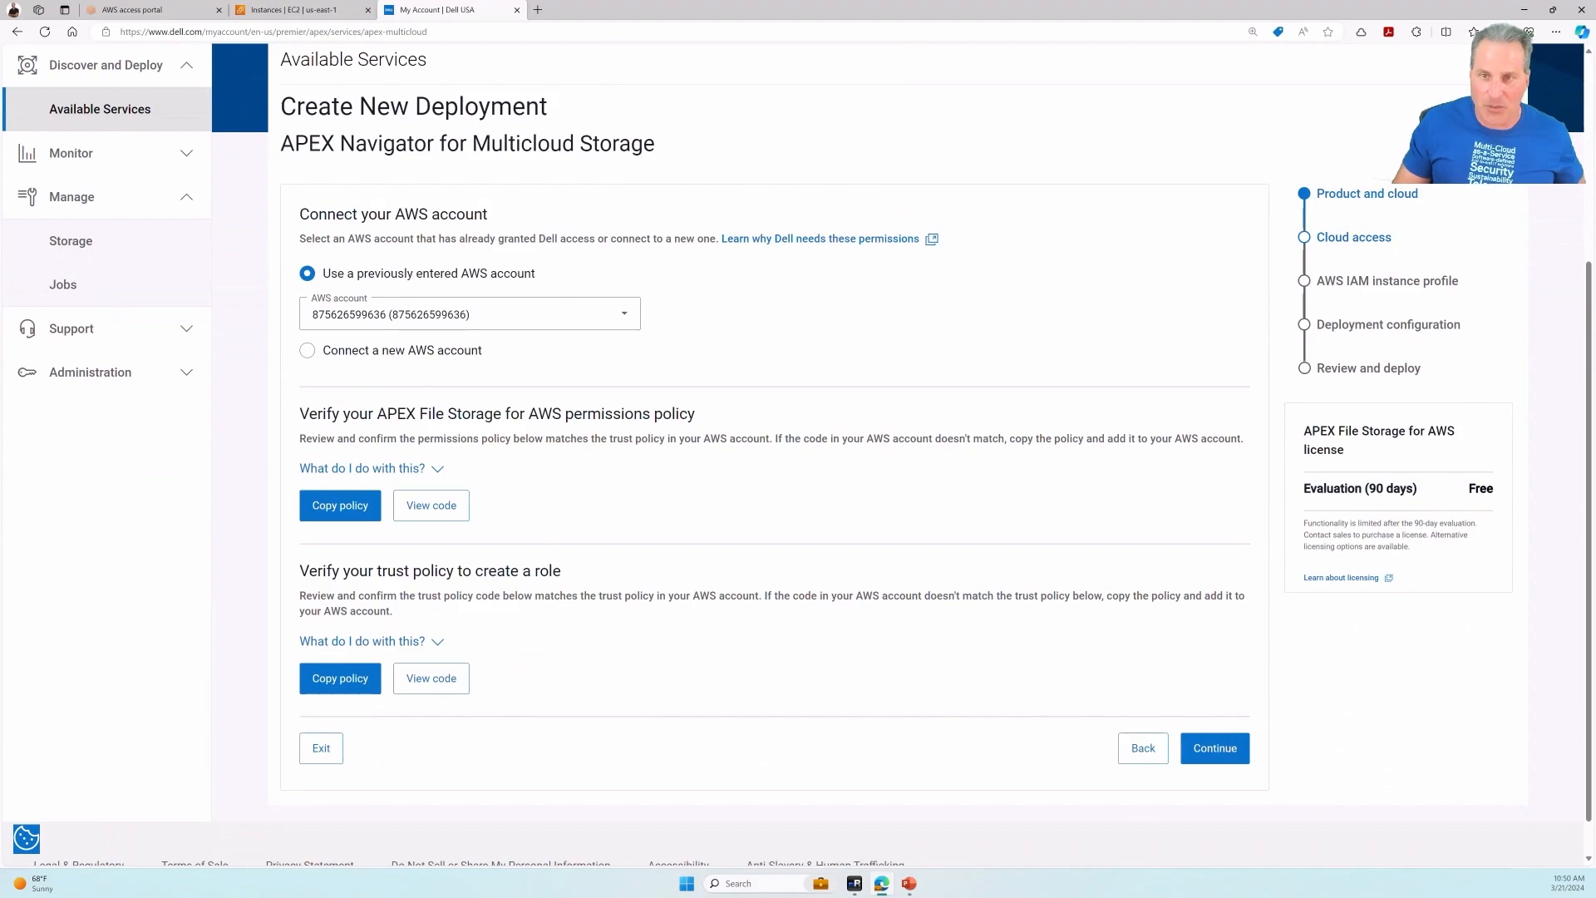
pyautogui.click(1214, 747)
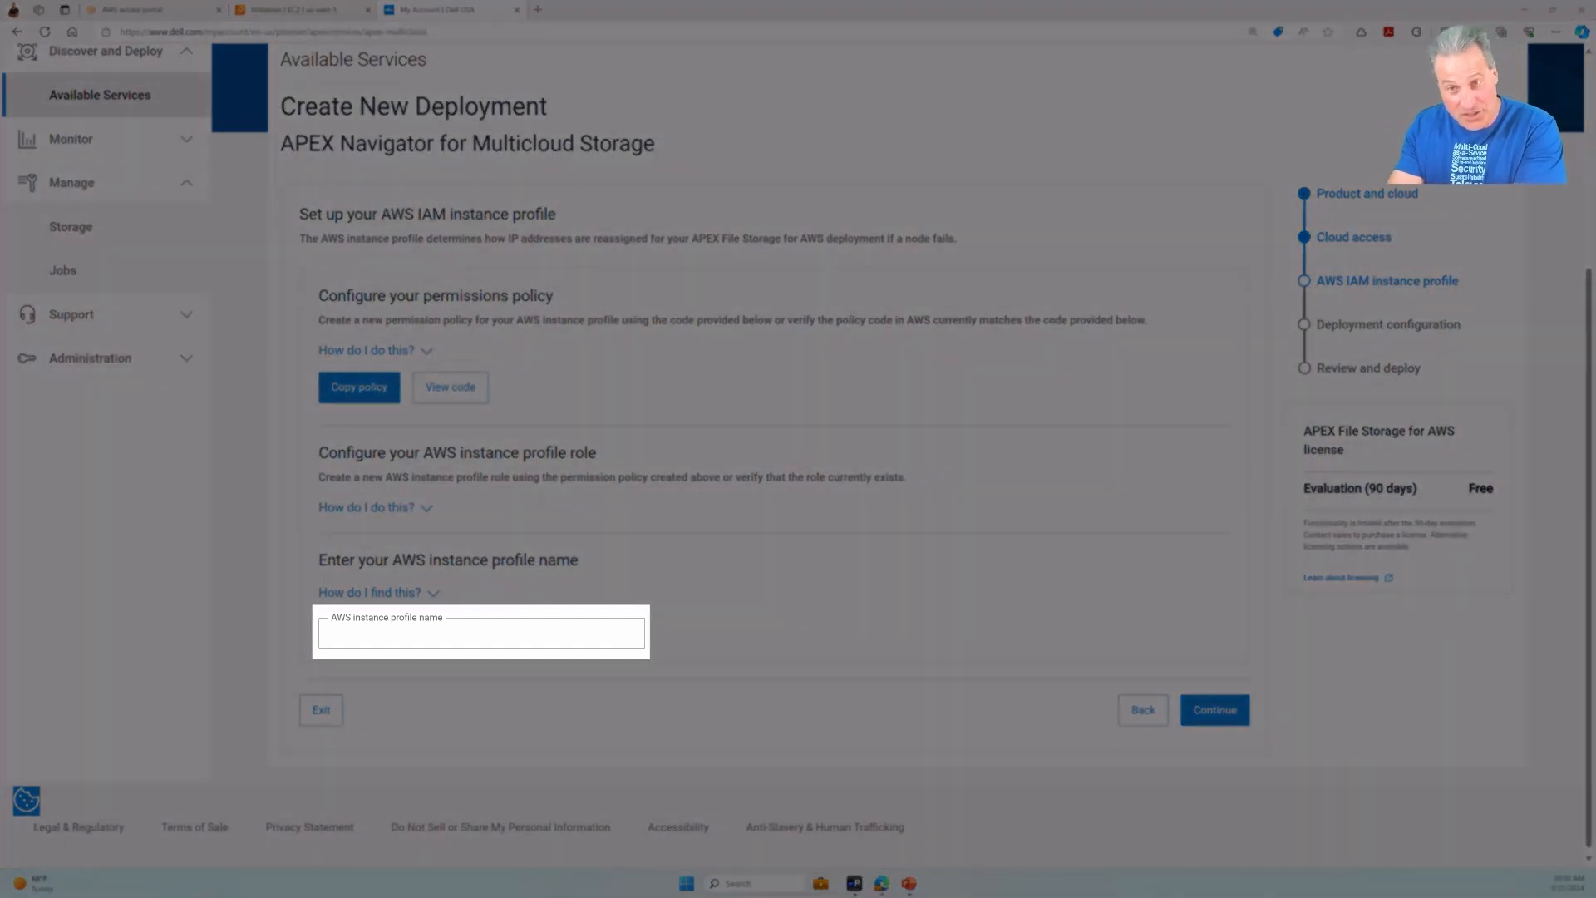
pyautogui.write('APEXNavigatorFileRole02-Sonders')
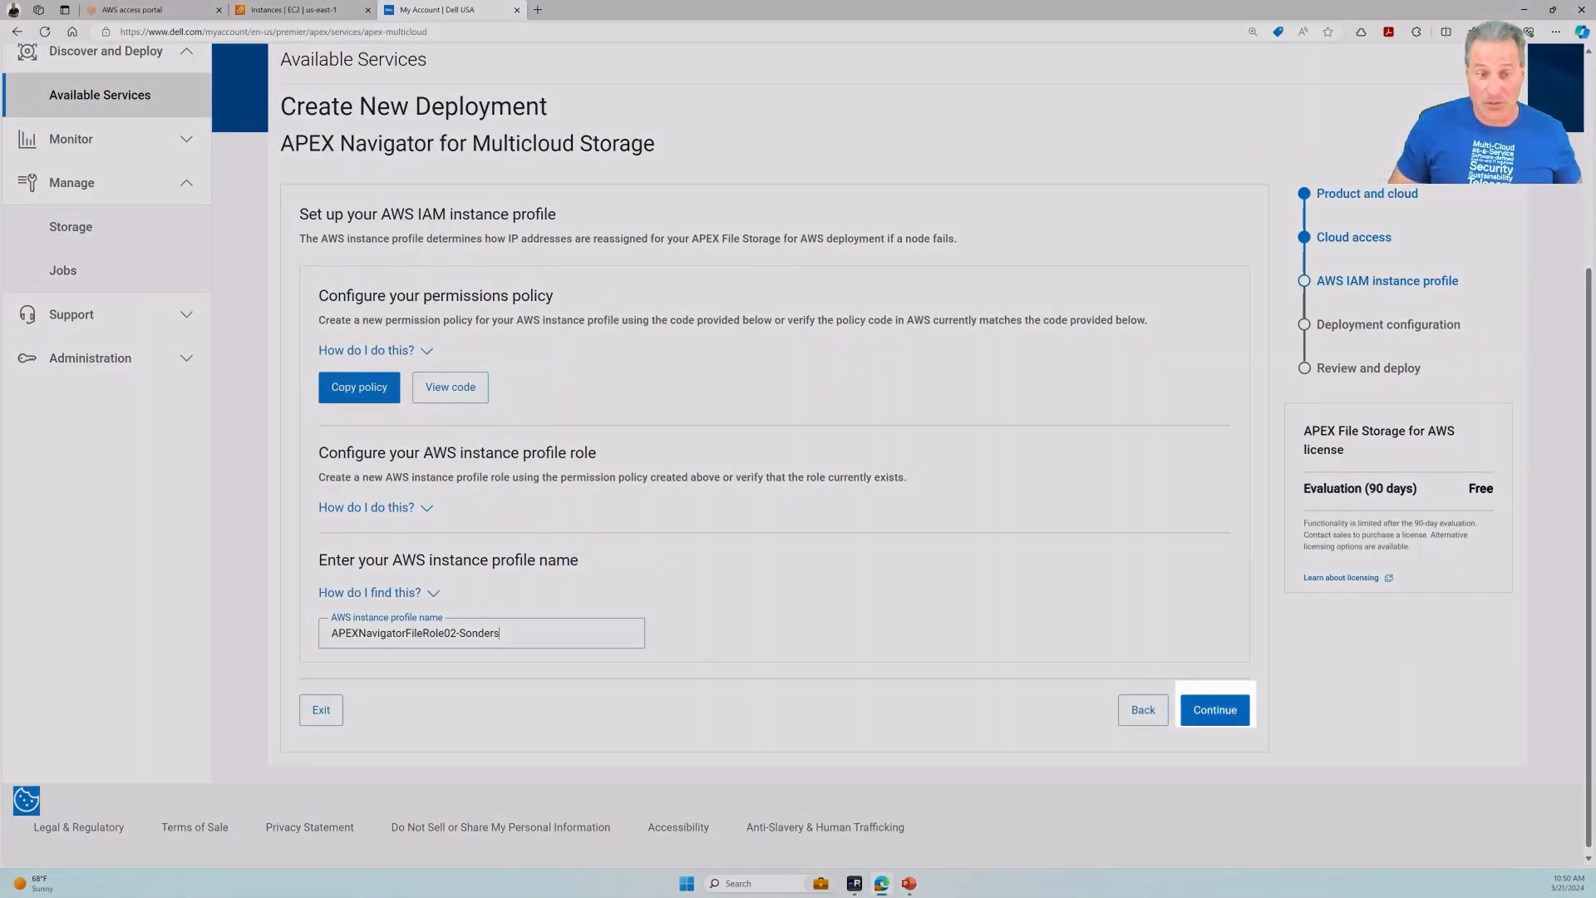
pyautogui.click(1215, 710)
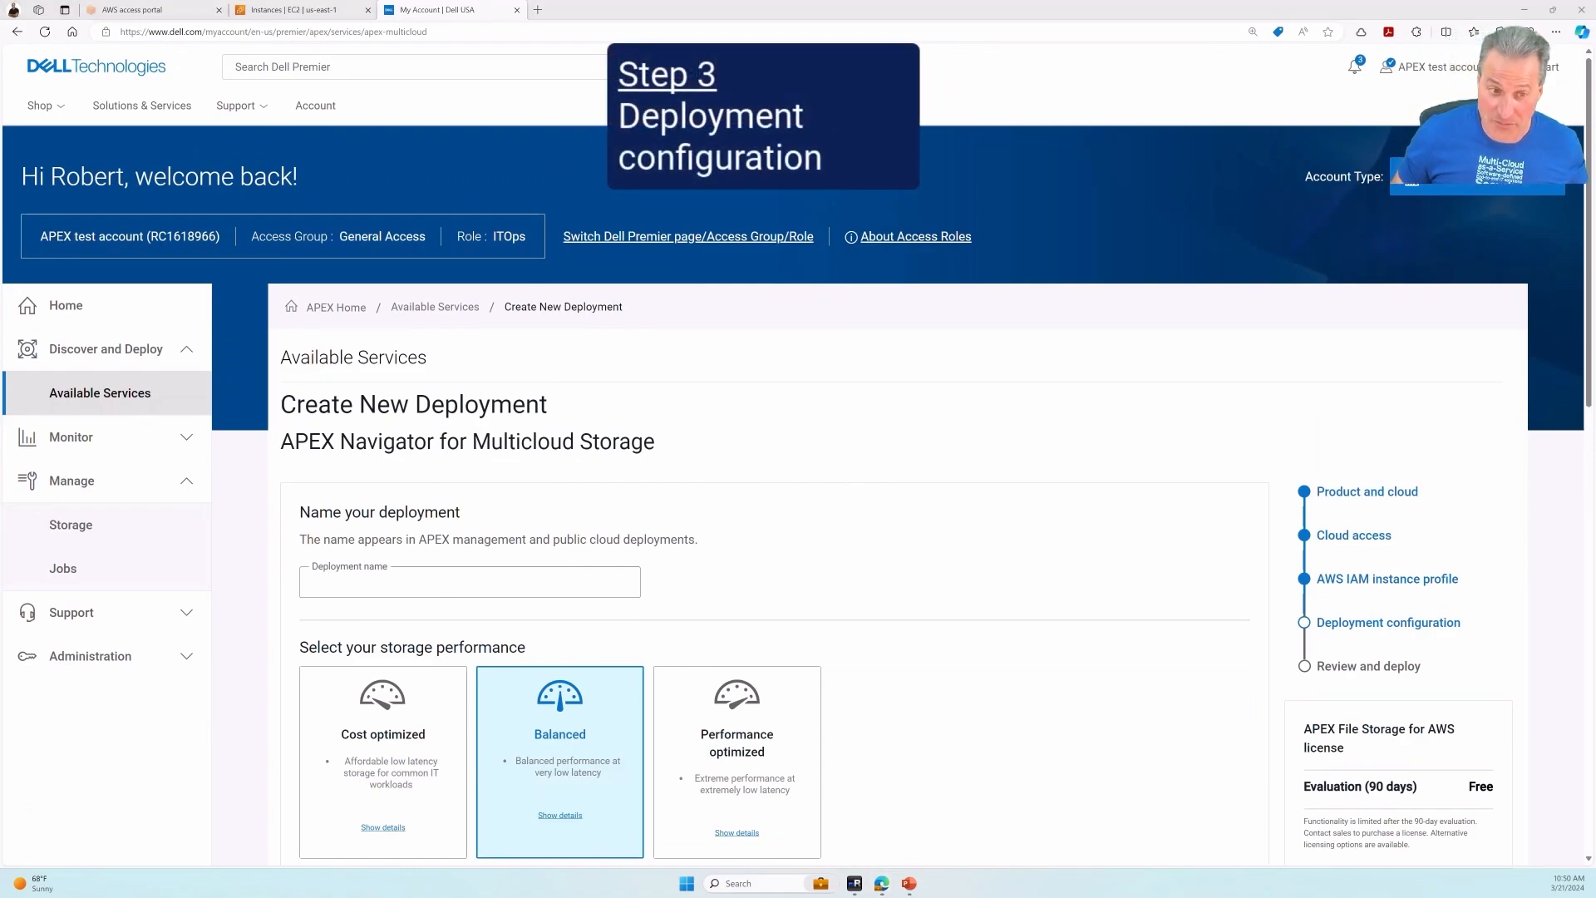
# - Name the new deployment RobDeployFile08
pyautogui.click(469, 582)
pyautogui.write('RobDeployFile06')
pyautogui.press('BackSpace')
pyautogui.write('8')
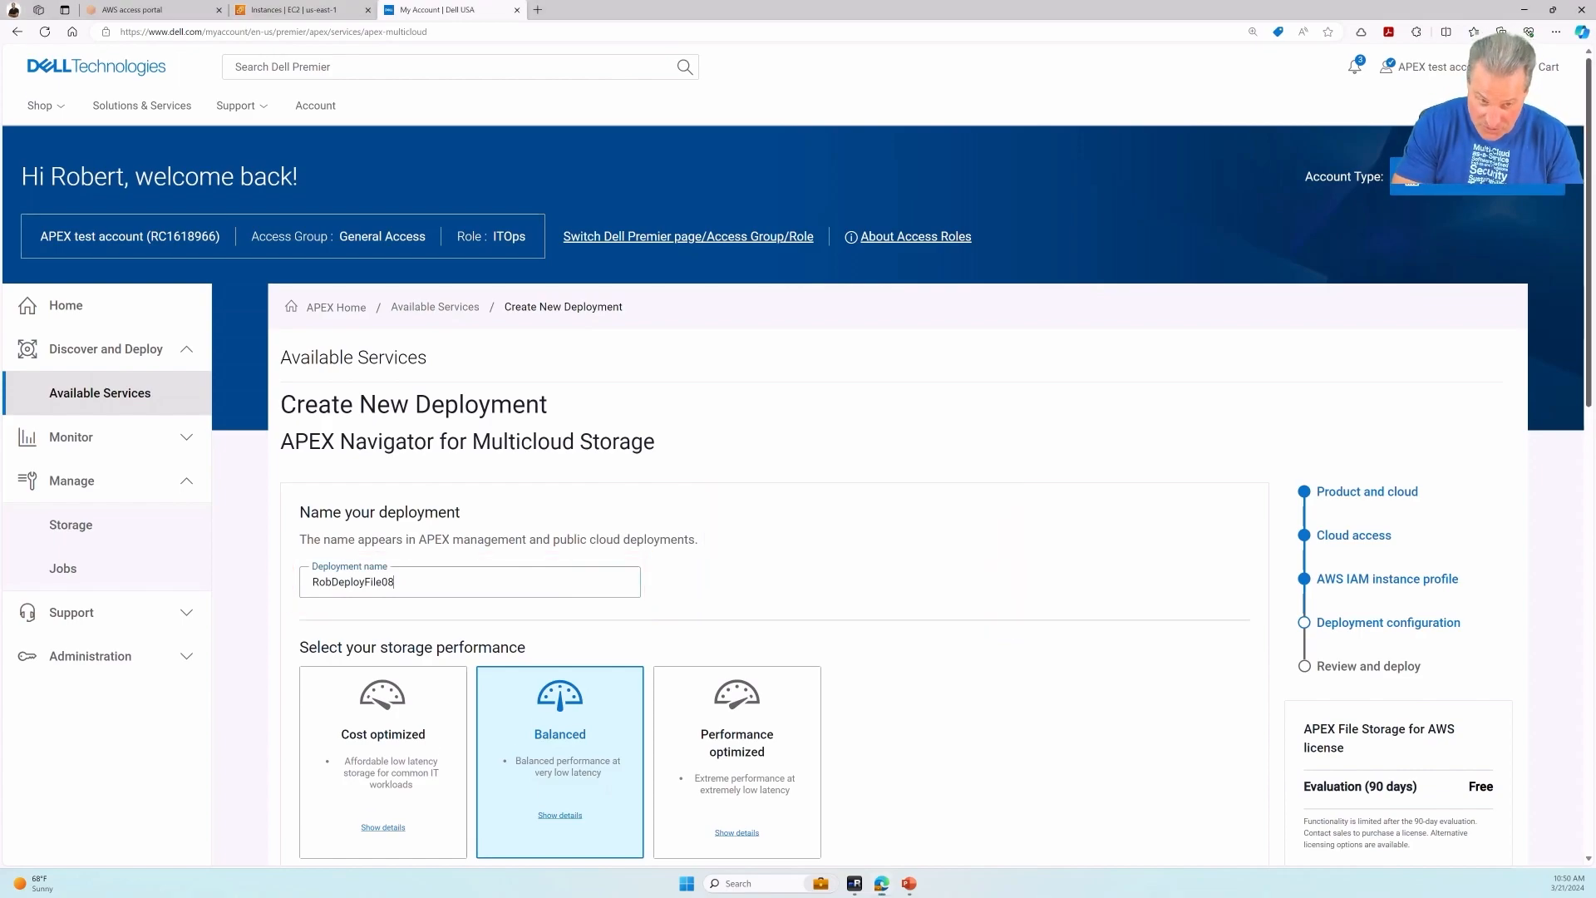
# - Select us-east-1f as the deployment's availability zone
pyautogui.scroll(-7, 773, 457)
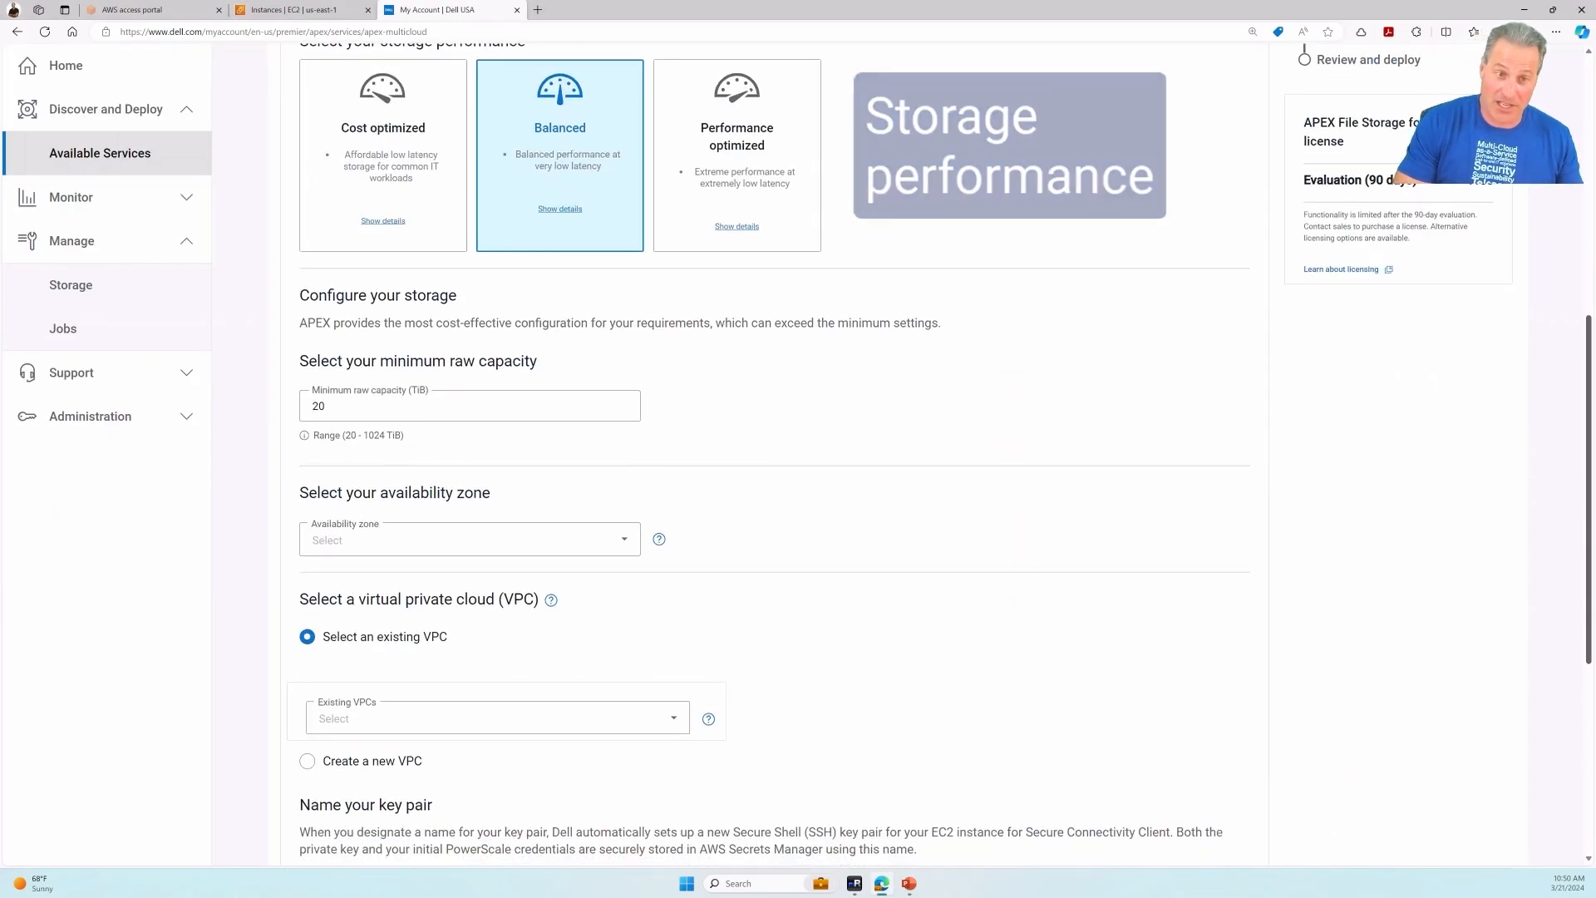
pyautogui.click(469, 539)
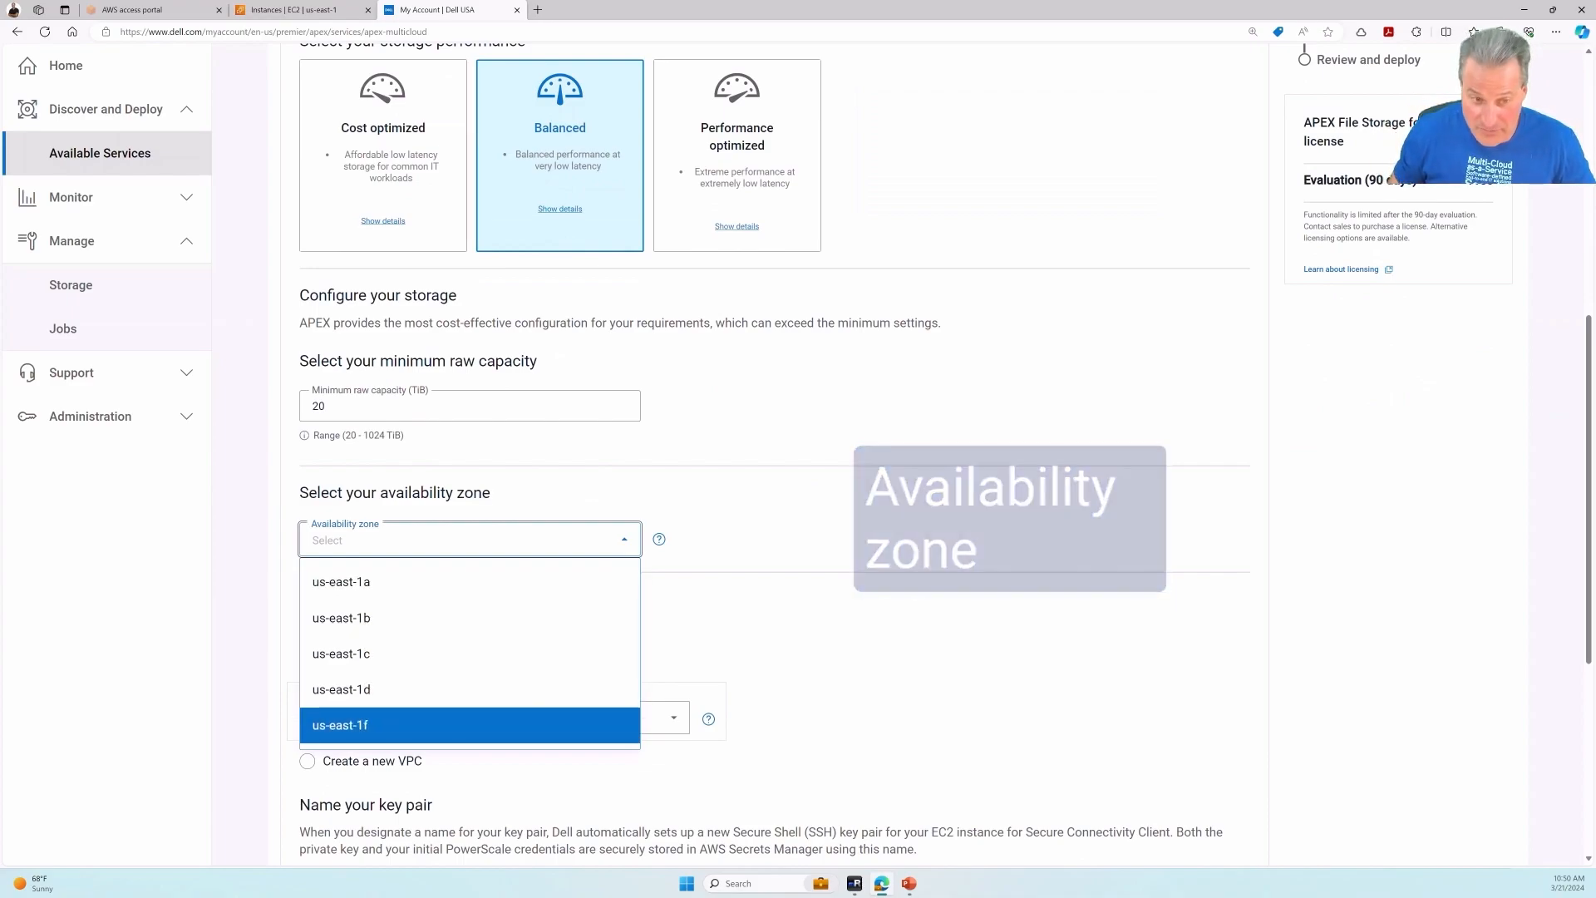
pyautogui.click(469, 725)
# - Create a new VPC named RobDeployFile08-VPC with routable IP range 180.31.0.0/27 and subnet IP range 10.0.0.0/22
pyautogui.click(308, 761)
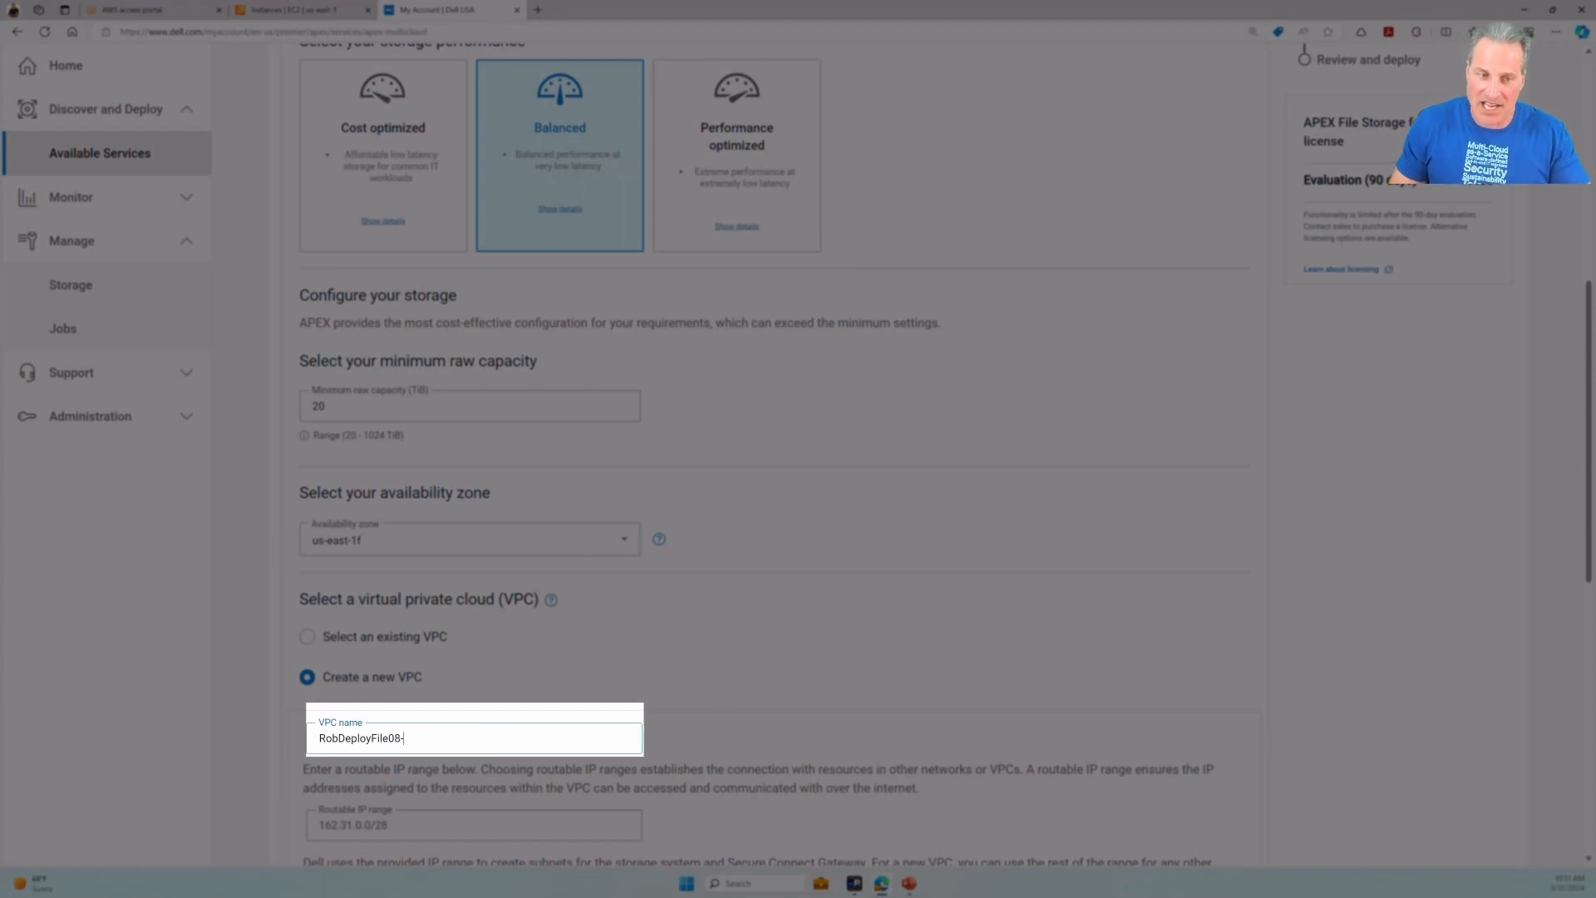
pyautogui.write('PC')
pyautogui.scroll(-5, 781, 454)
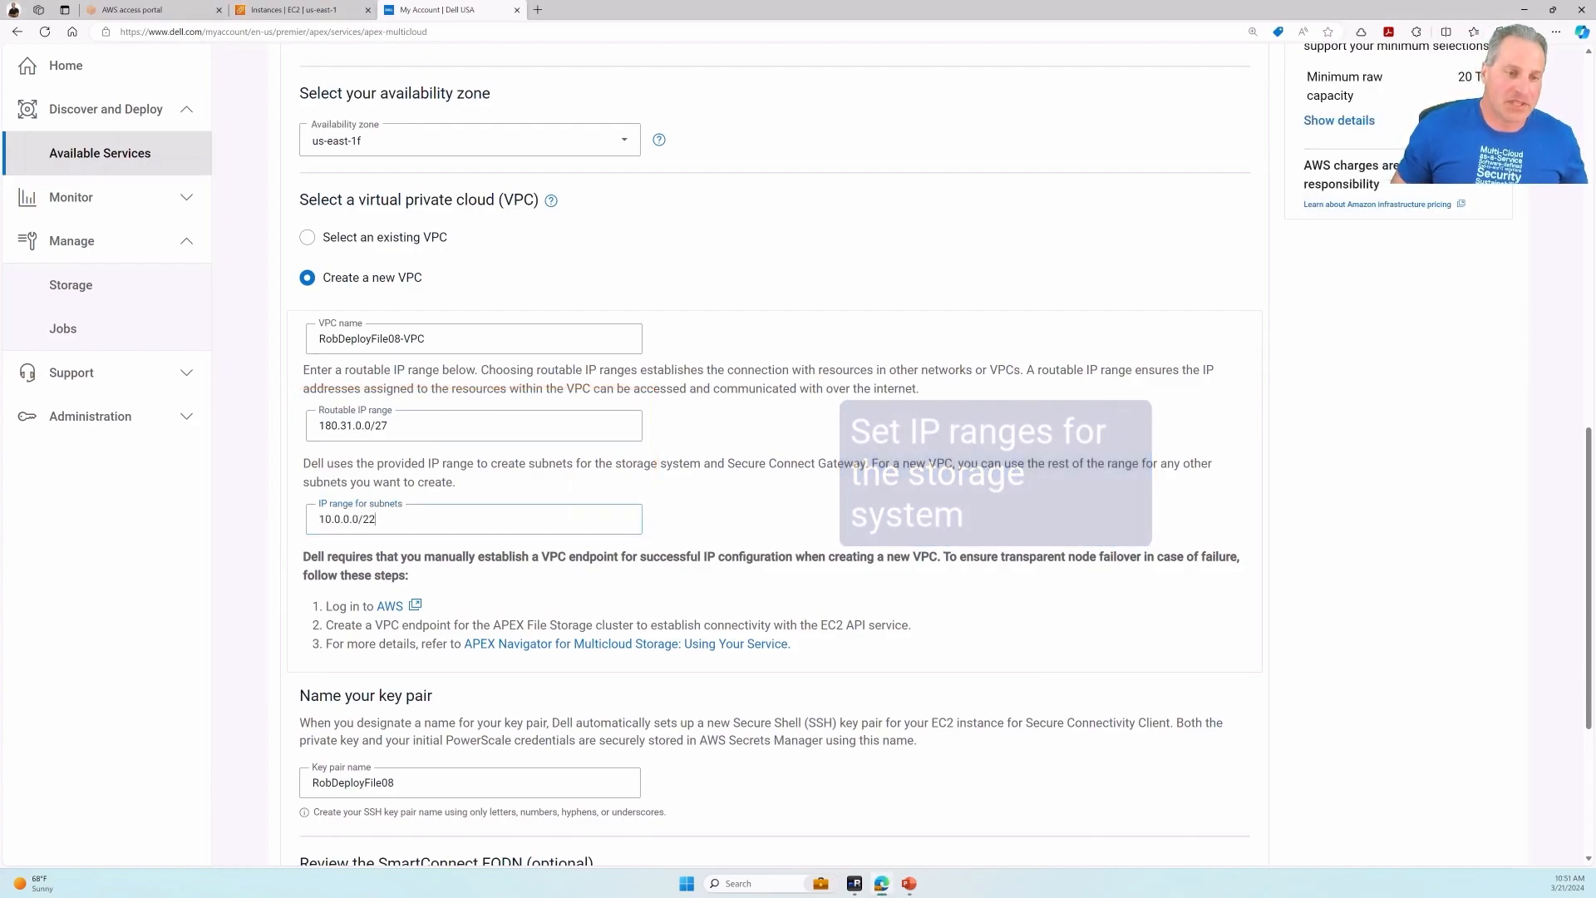
# - Name the SSH key pair RobDeployFile08-SSH and proceed to the deployment review
pyautogui.click(395, 782)
pyautogui.write('-SSH')
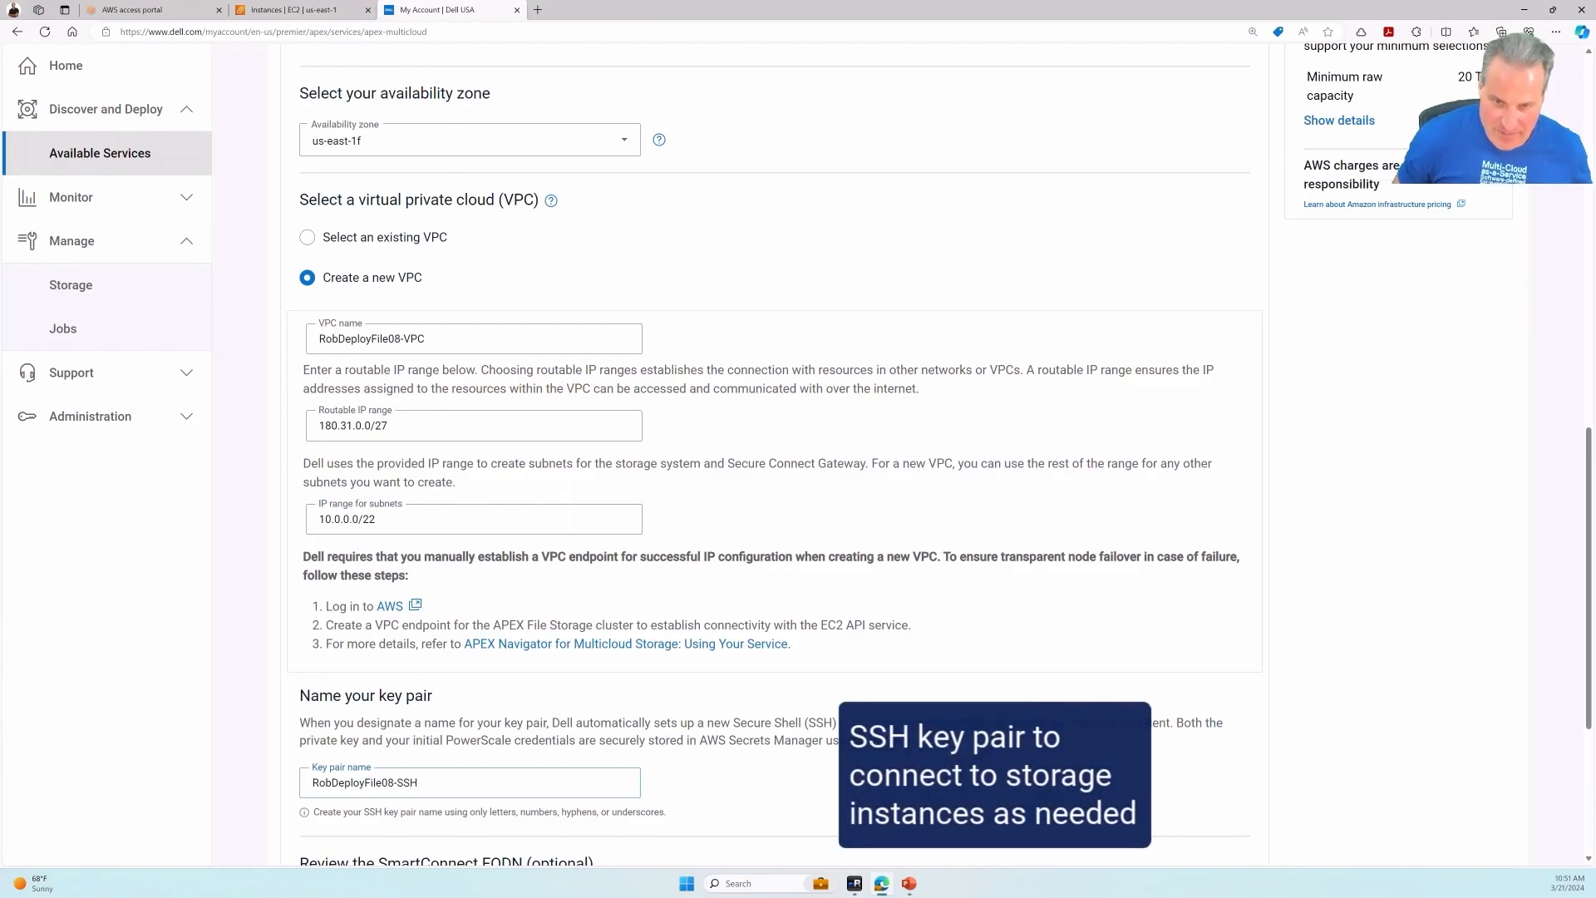
pyautogui.scroll(-3, 773, 457)
pyautogui.scroll(-1, 798, 454)
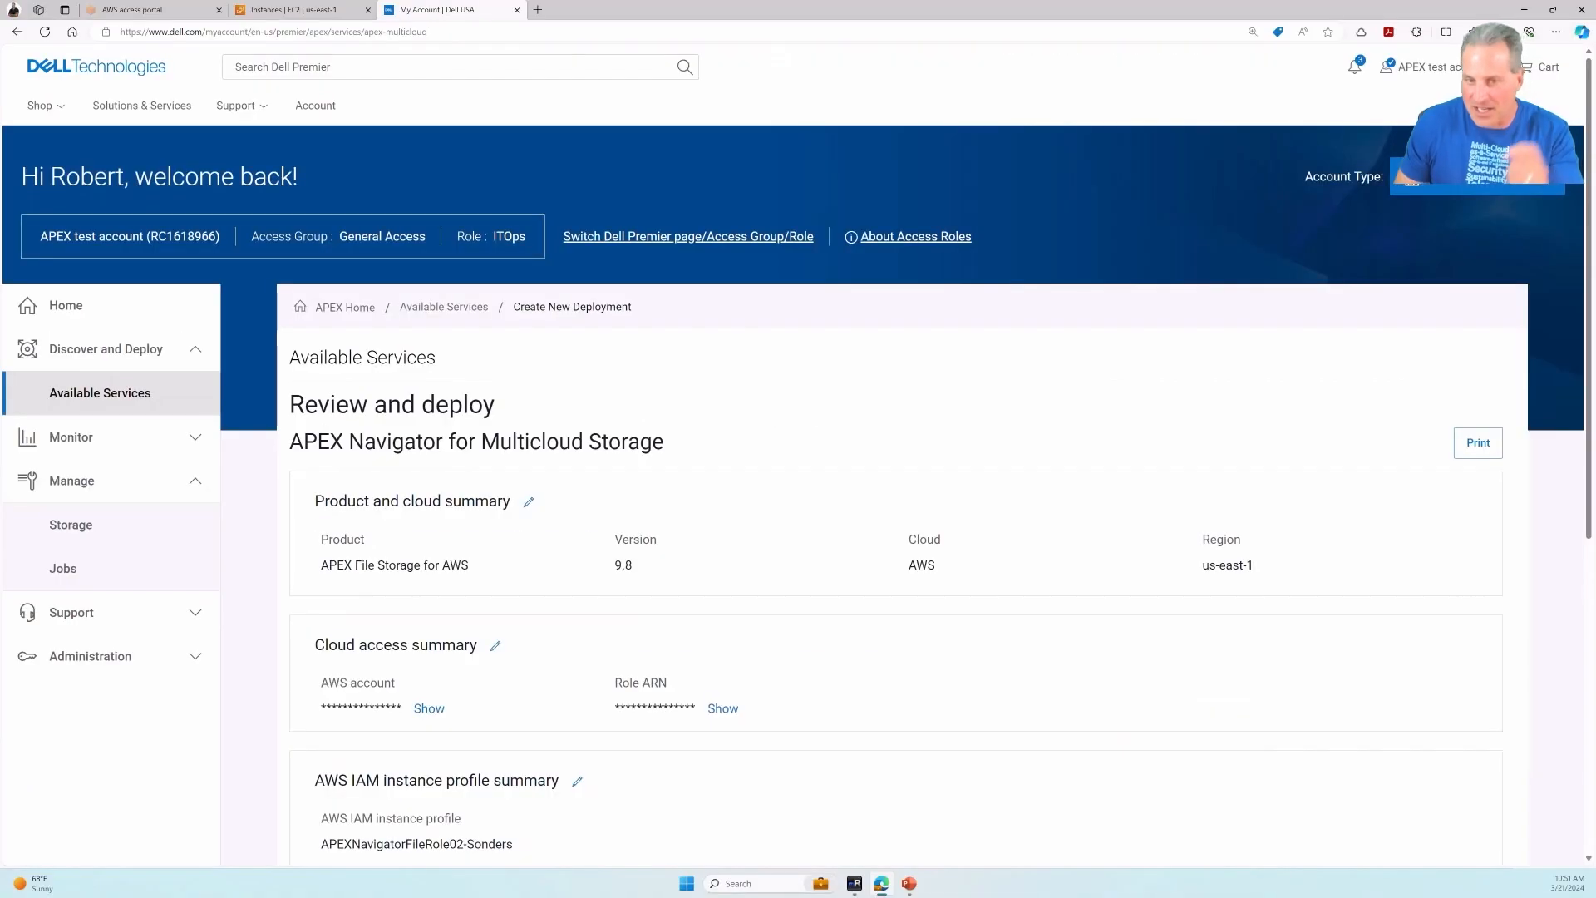
# - Review the deployment summary and AWS infrastructure, then accept the terms and conditions and start the deployment
pyautogui.scroll(-5, 832, 416)
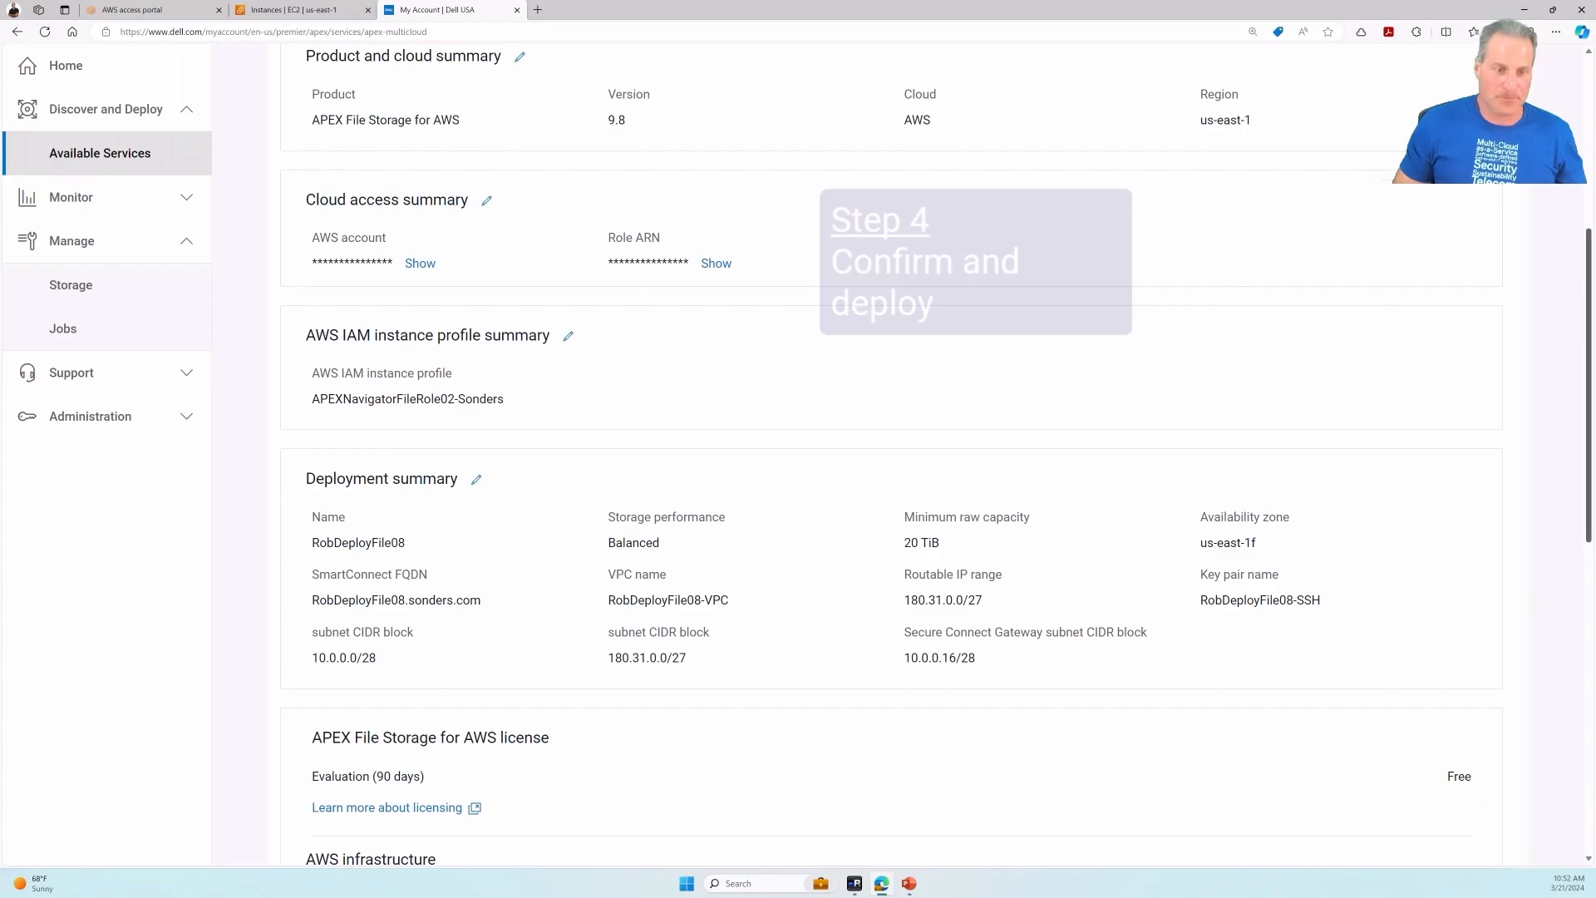
pyautogui.scroll(-2, 948, 456)
pyautogui.scroll(-3, 948, 456)
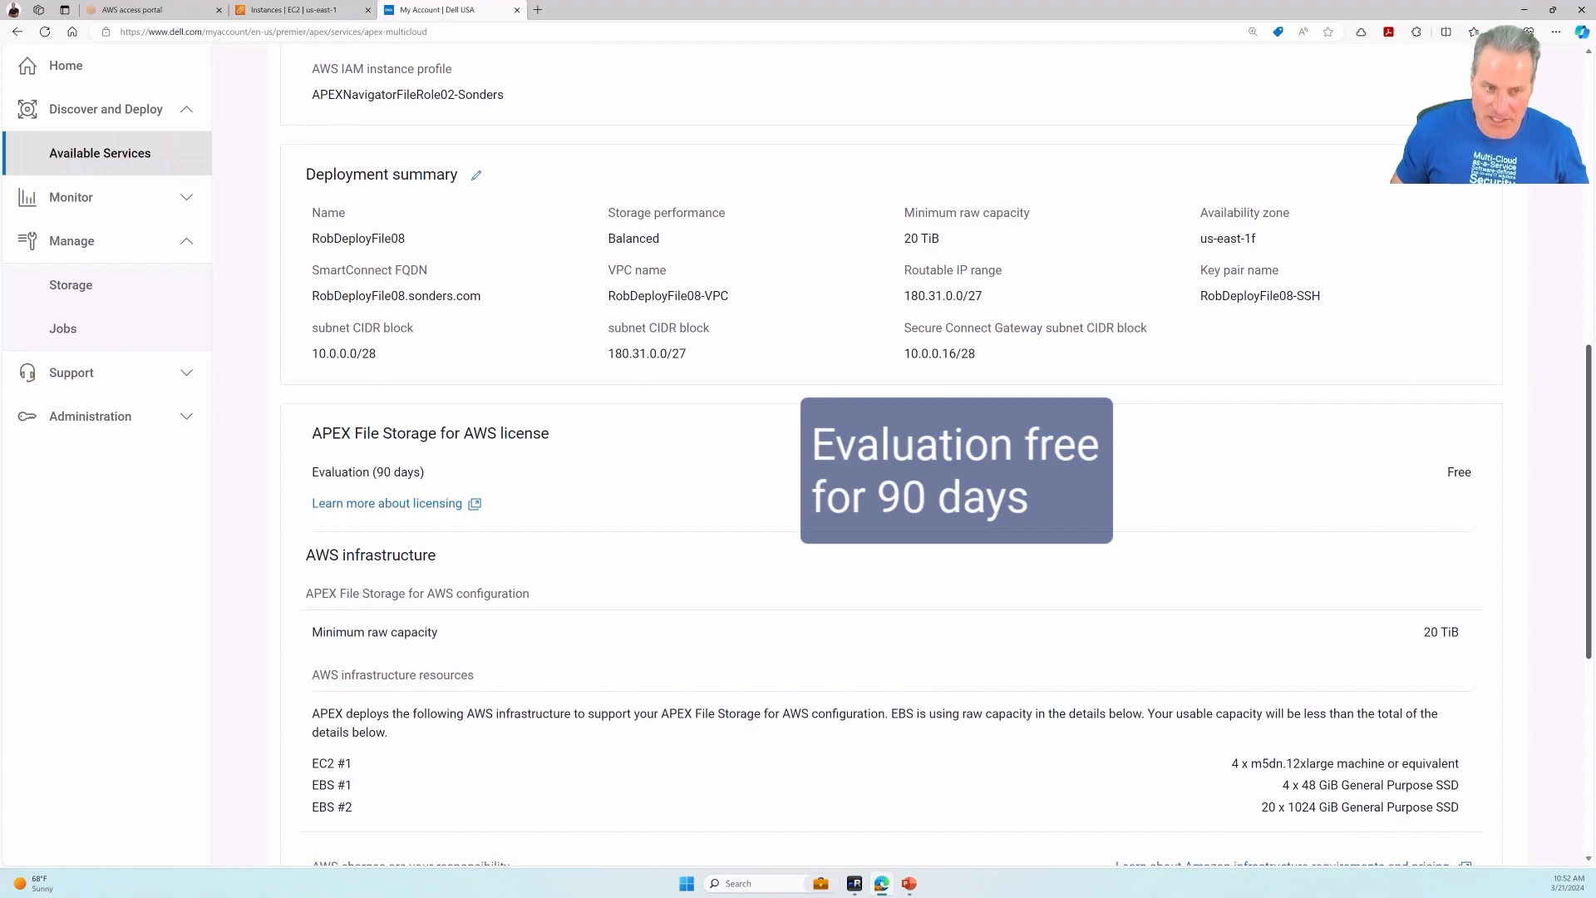
pyautogui.scroll(-5, 948, 456)
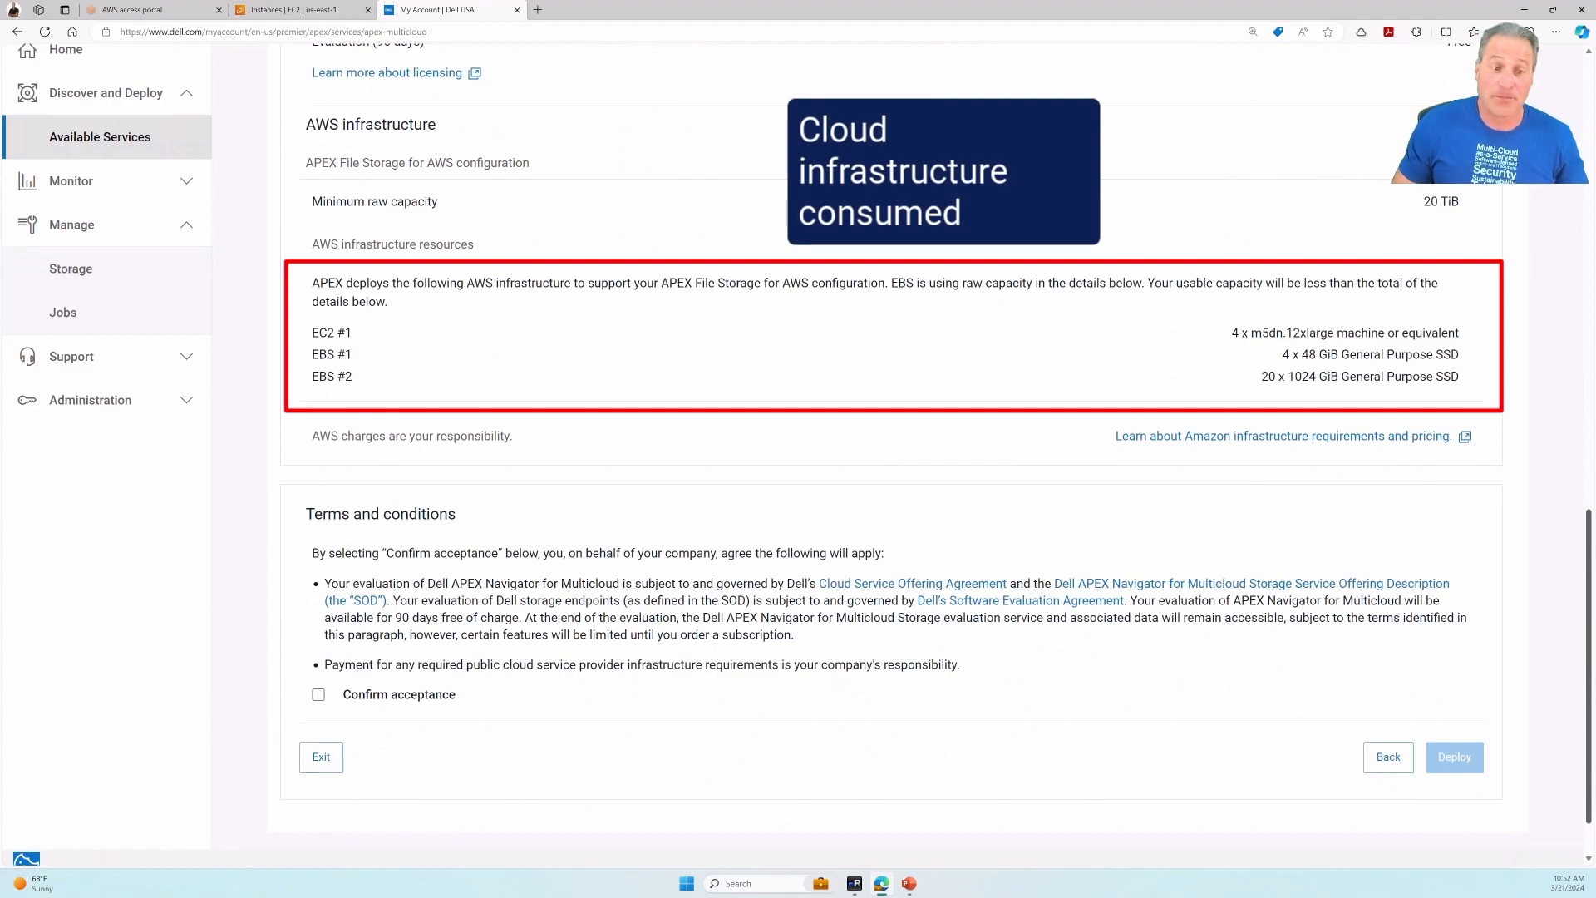
pyautogui.click(318, 695)
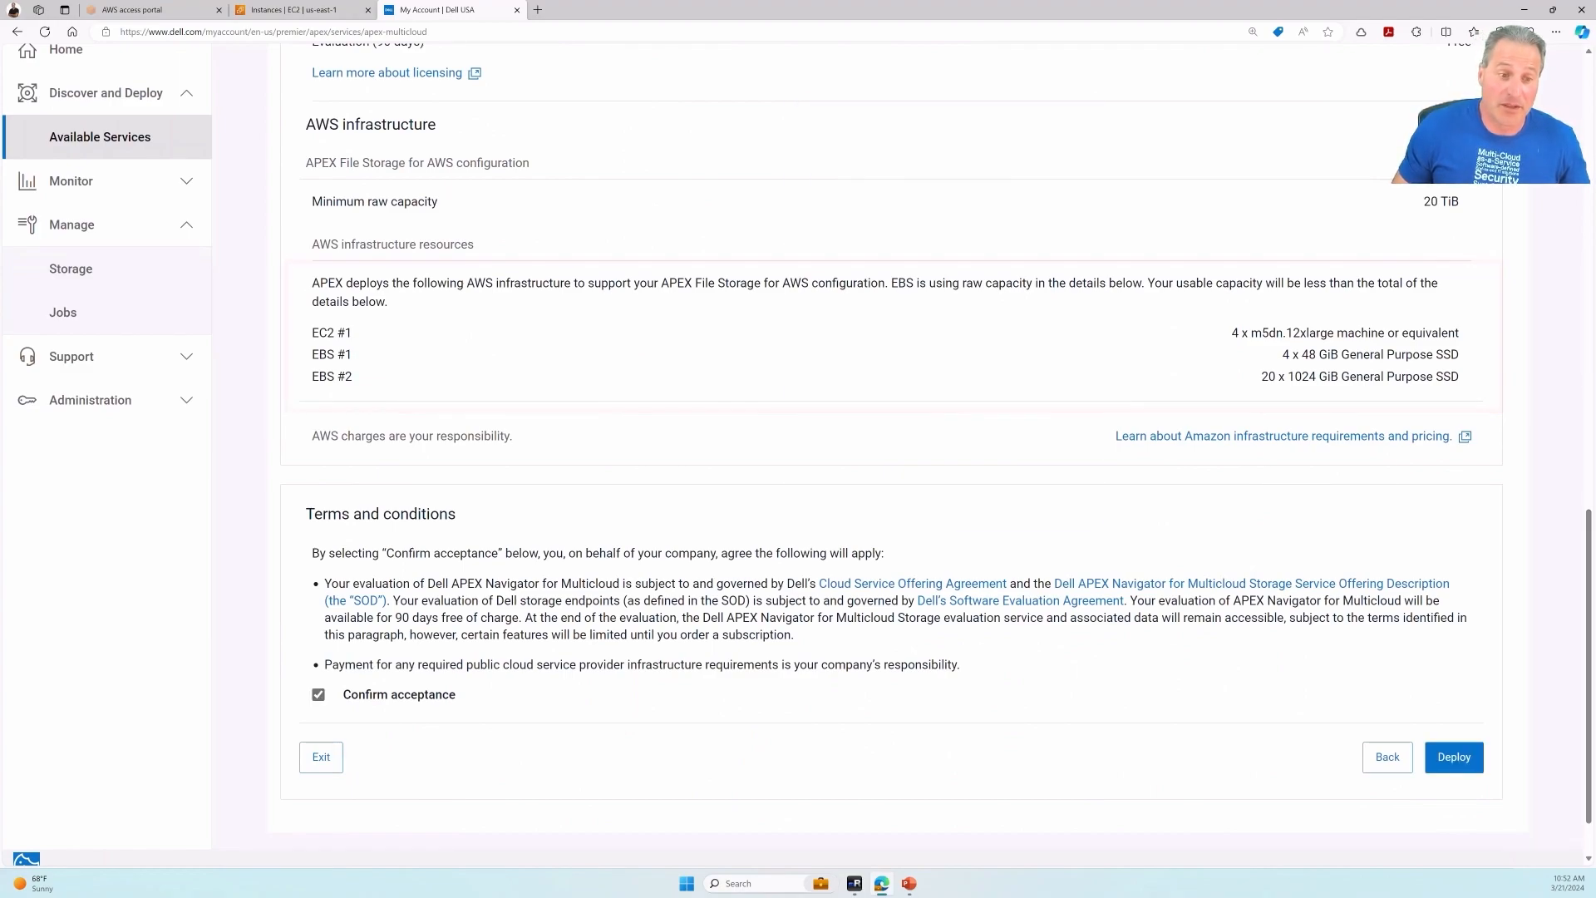
pyautogui.click(1453, 757)
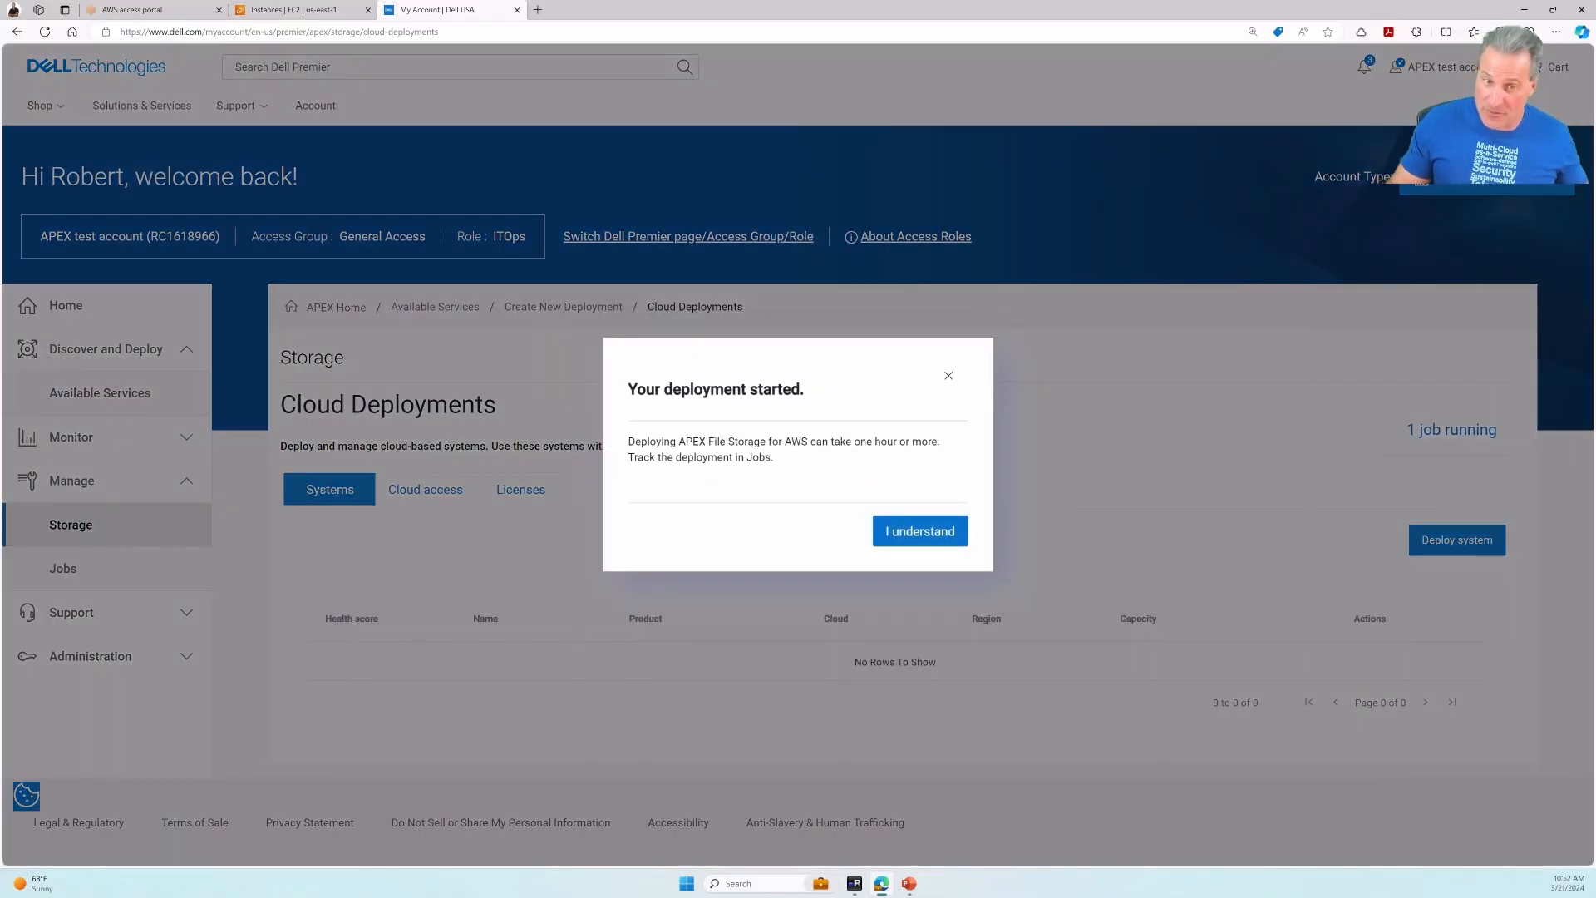
pyautogui.click(919, 530)
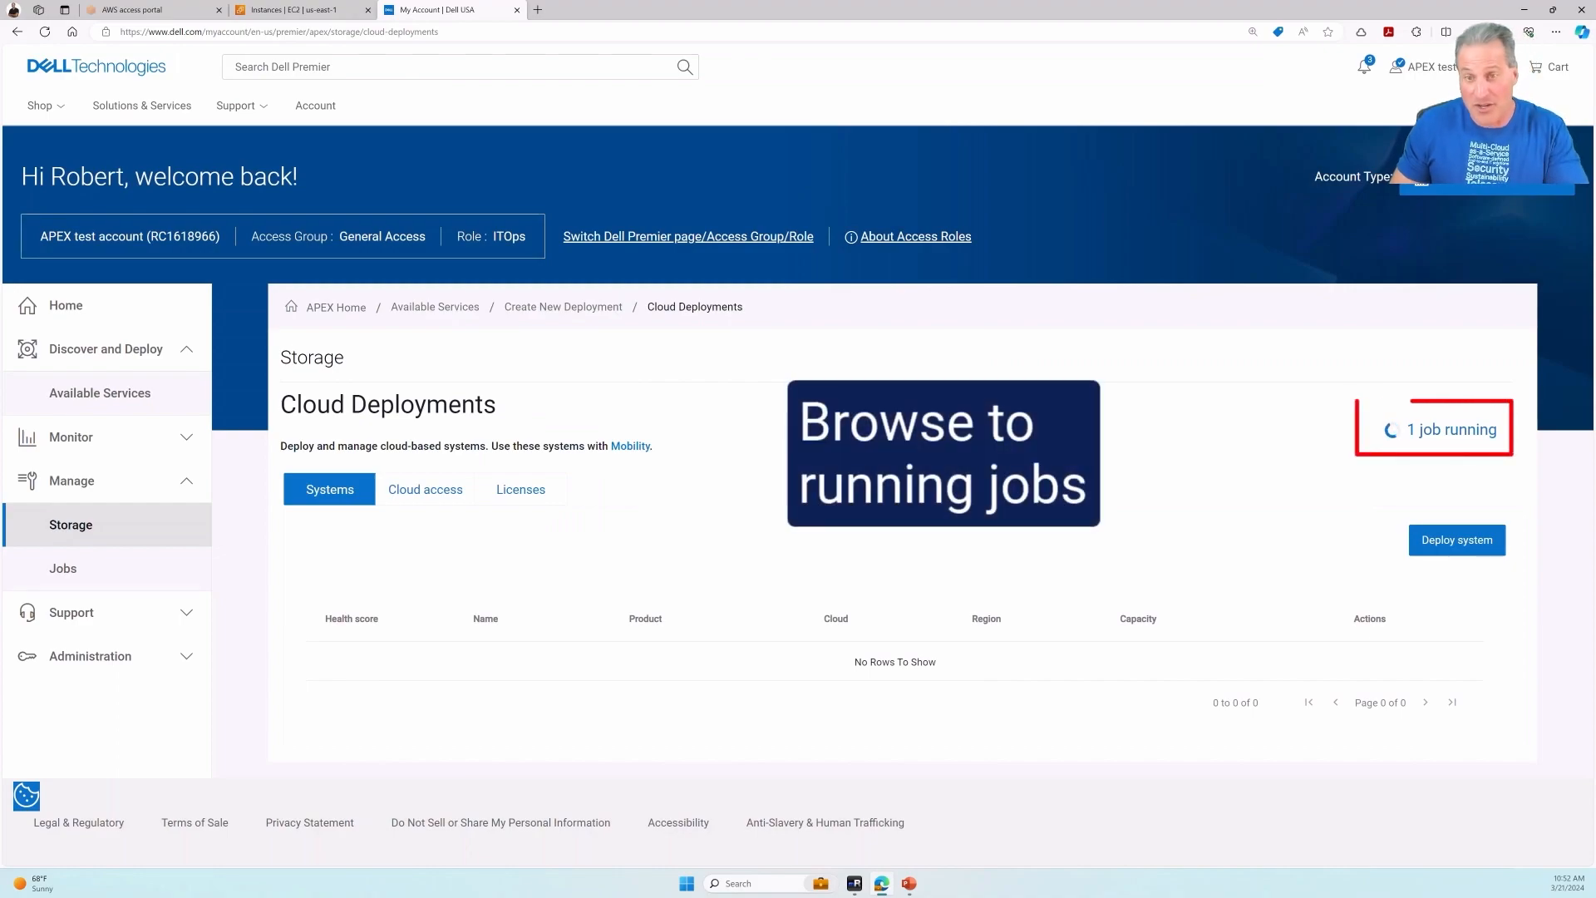
# - Open the running deployment job's details and examine its configuration and step statuses
pyautogui.click(1452, 429)
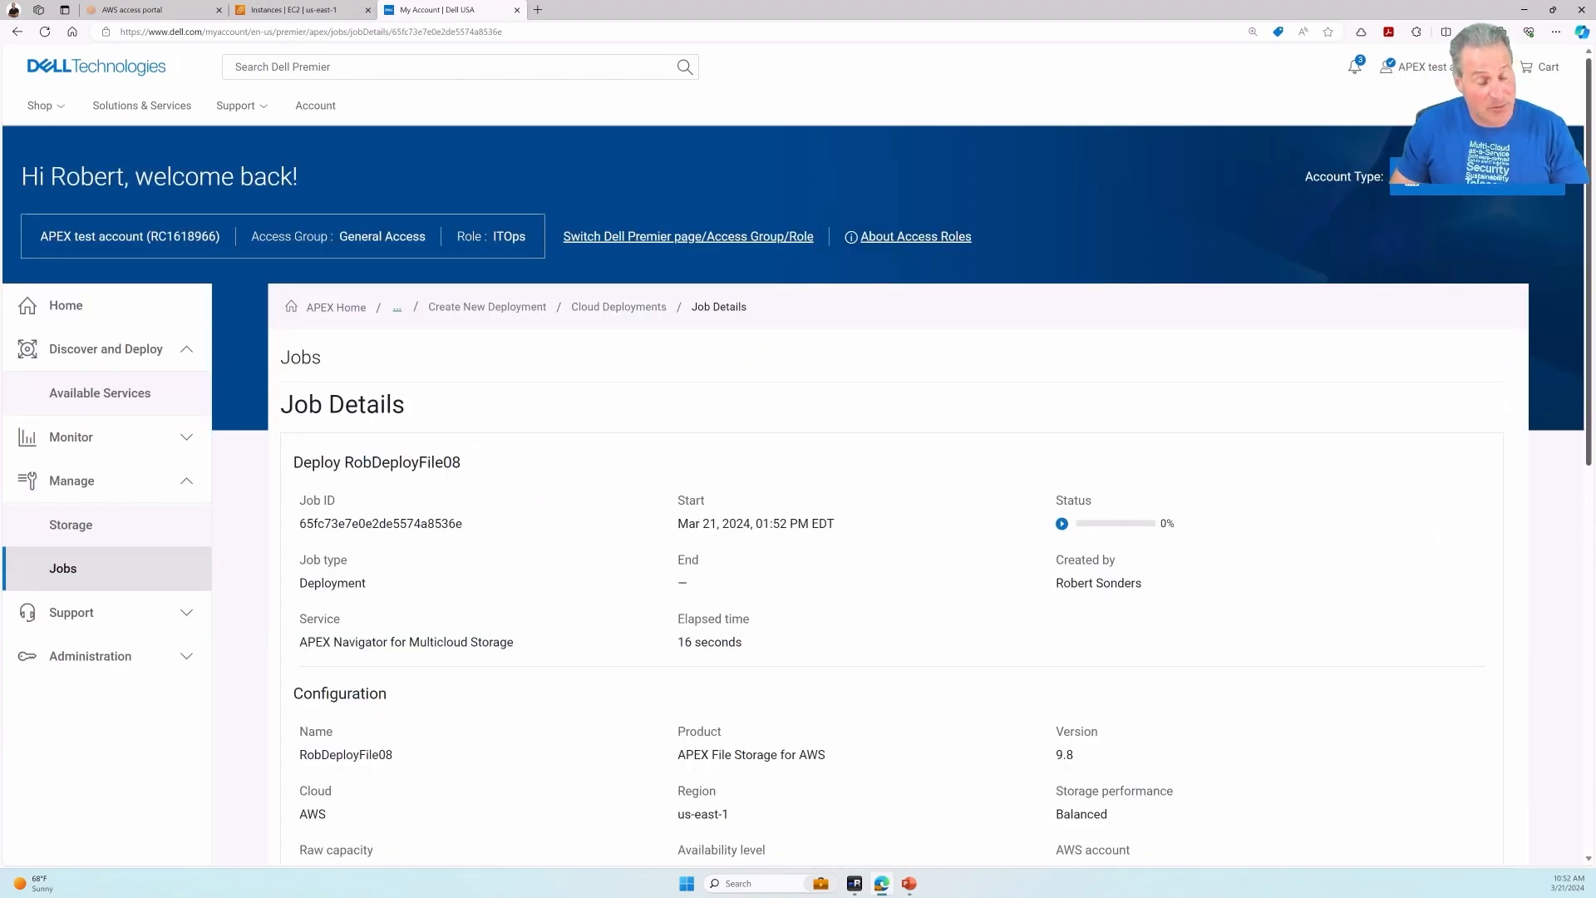
pyautogui.scroll(-5, 798, 449)
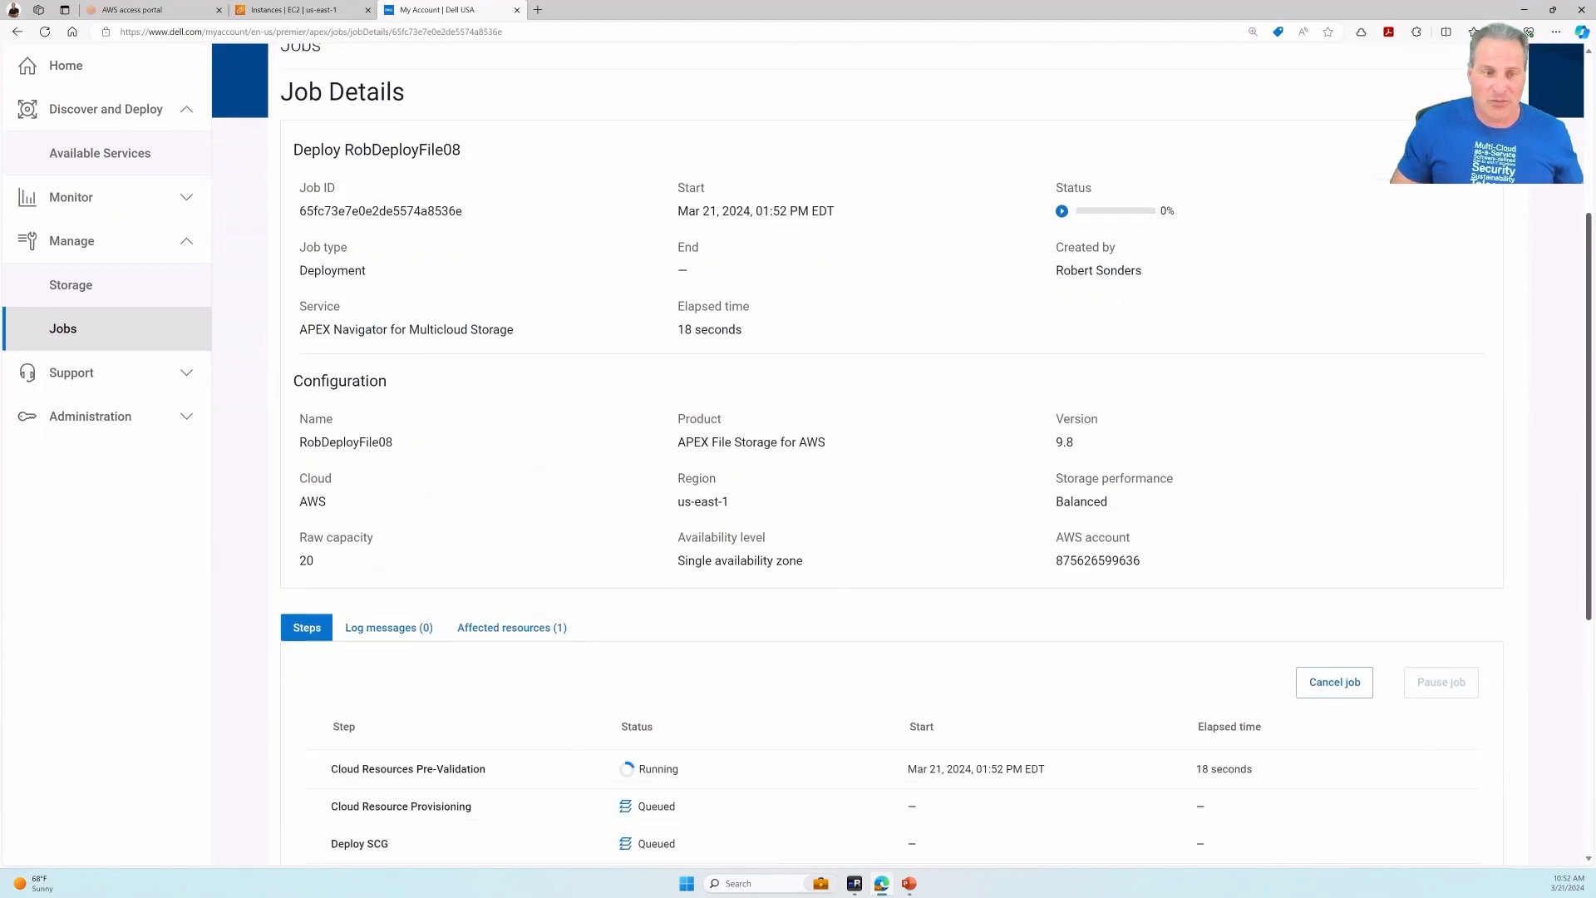
pyautogui.scroll(-1, 797, 449)
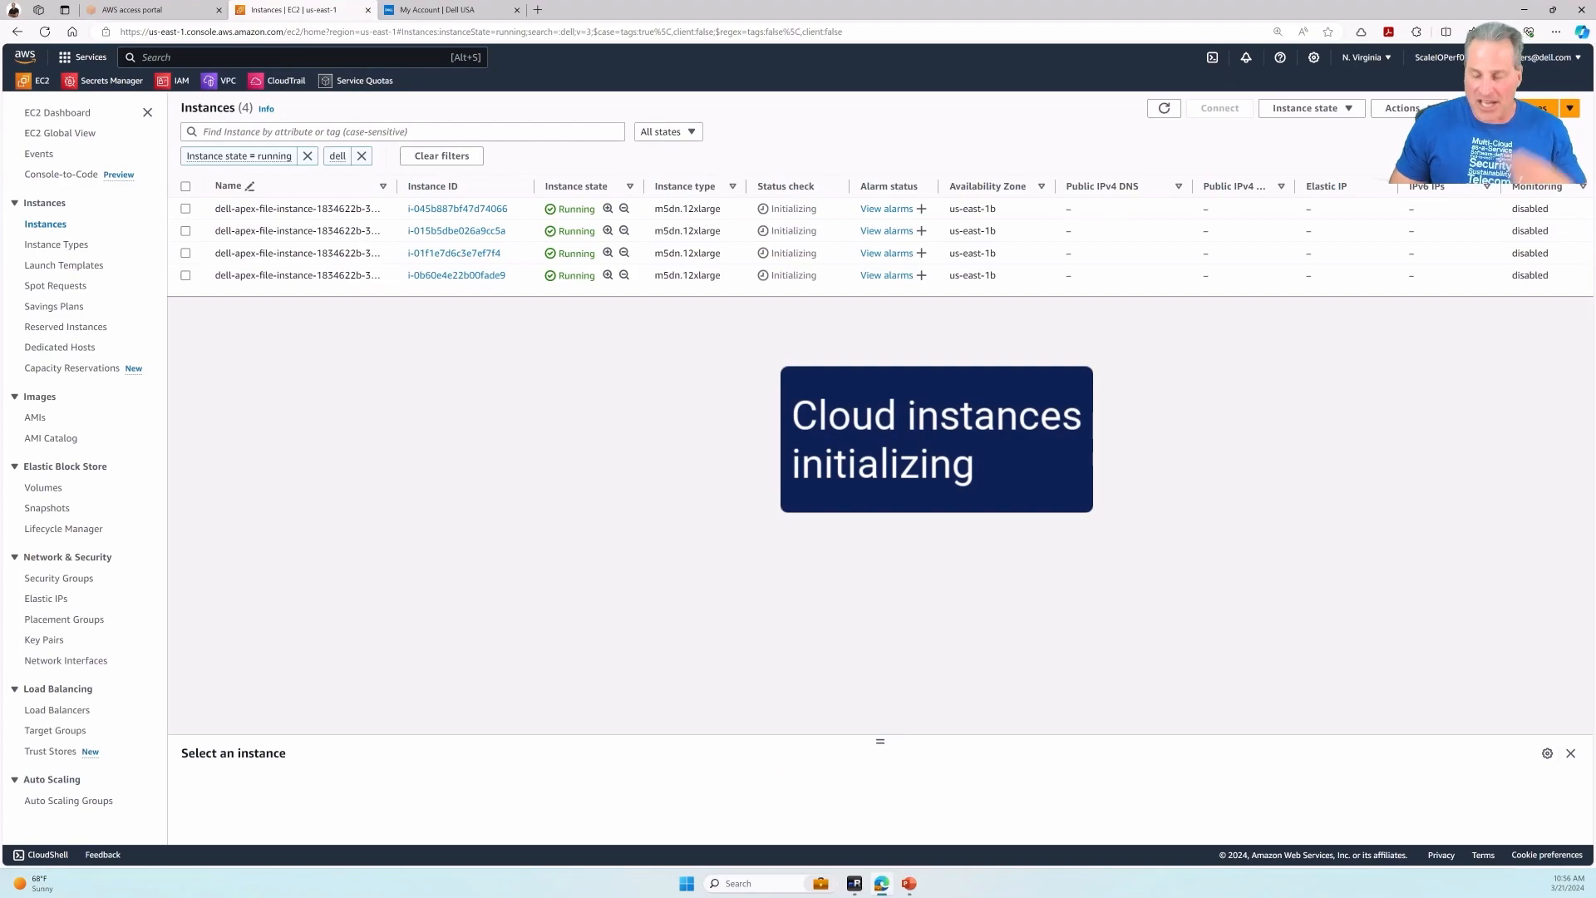
# - Return from the EC2 instances list to the deployment job and check its step statuses and elapsed time
pyautogui.click(440, 10)
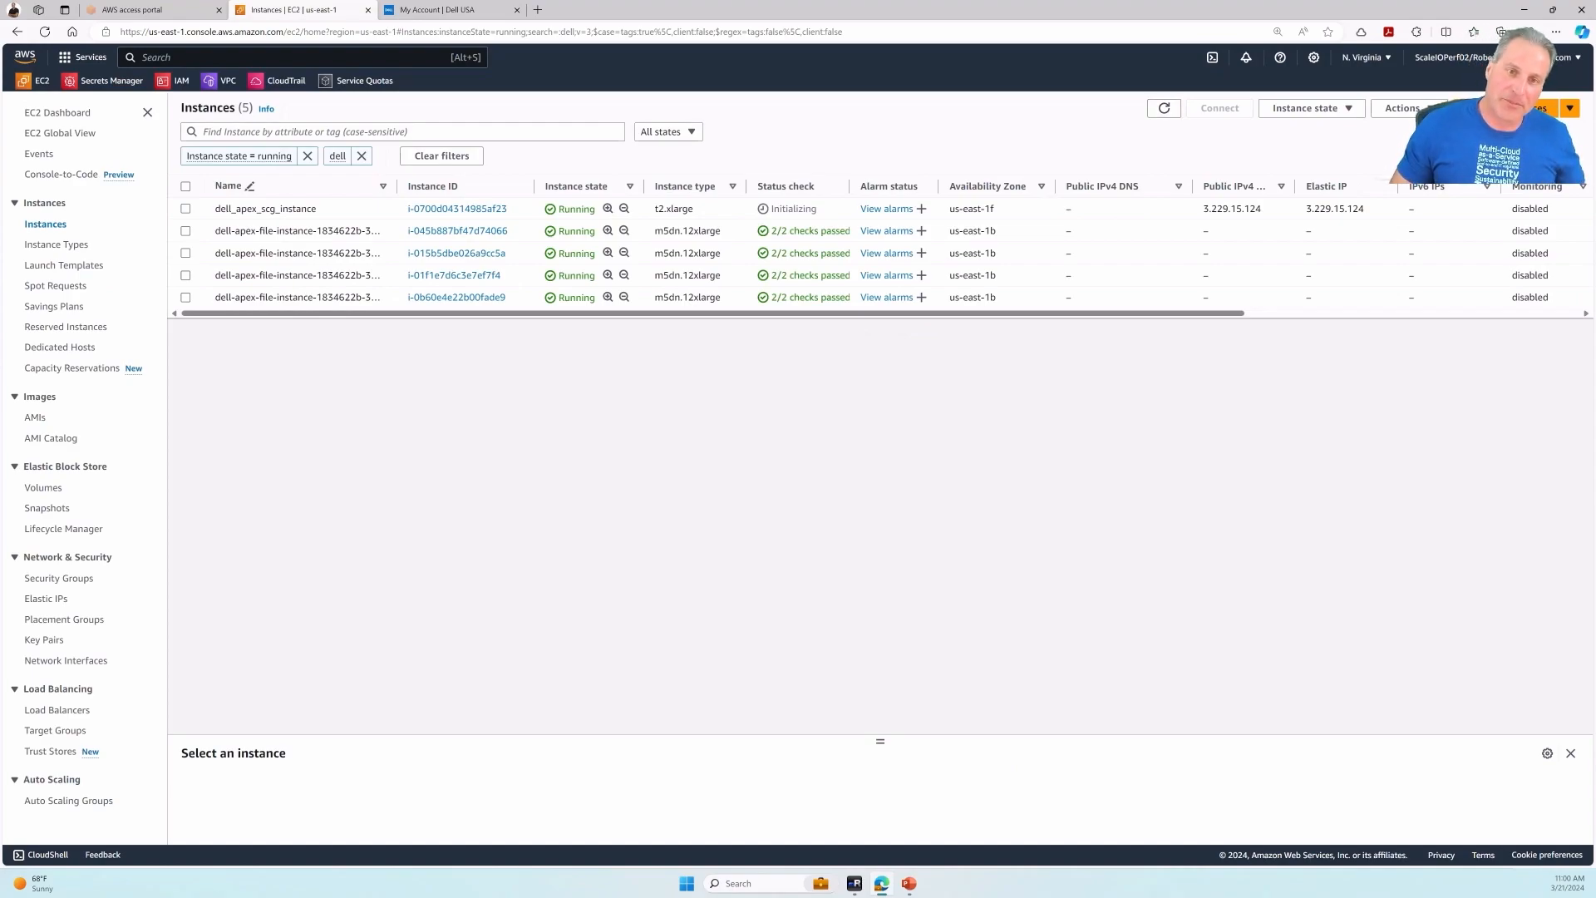
pyautogui.click(440, 10)
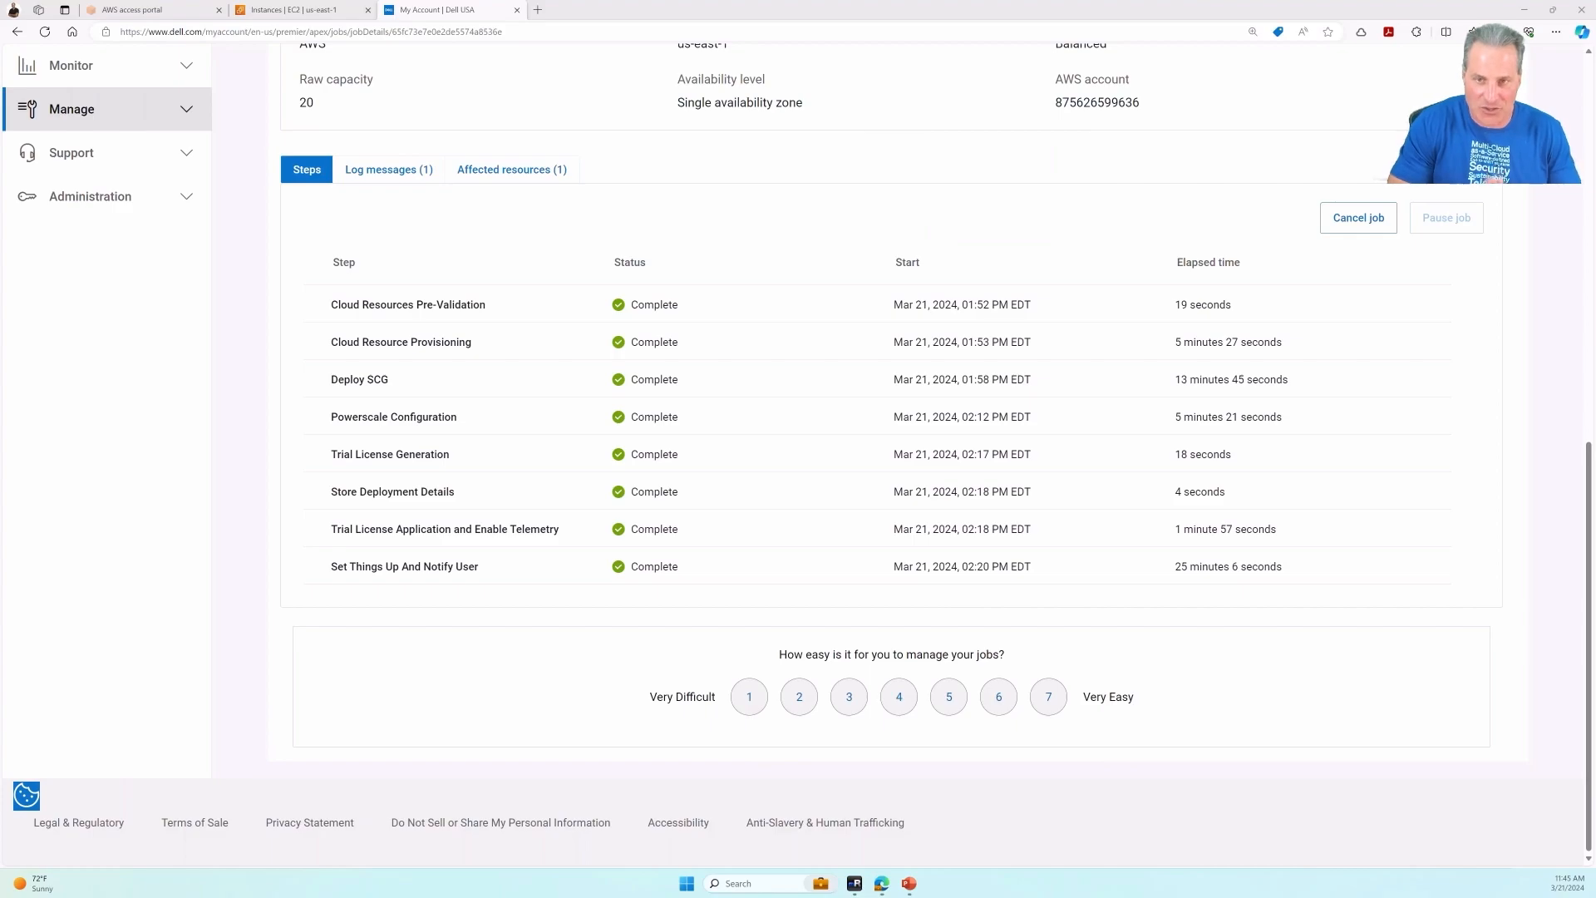
pyautogui.scroll(8, 831, 449)
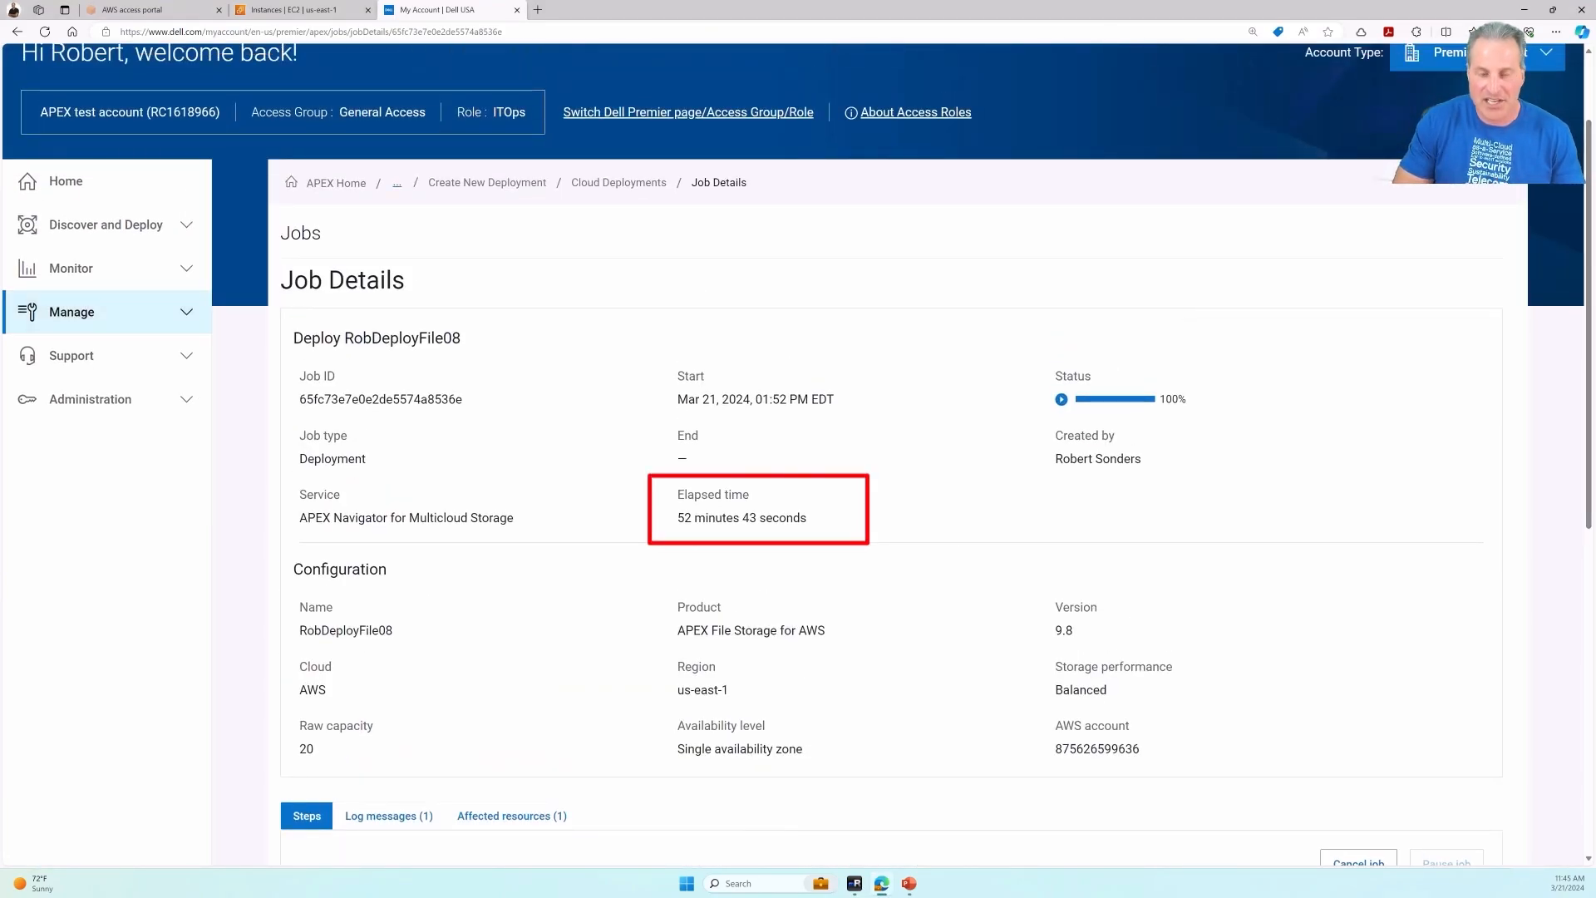
# - Open the monitored systems overview and examine the health metrics of the new deployment
pyautogui.click(70, 268)
pyautogui.click(71, 312)
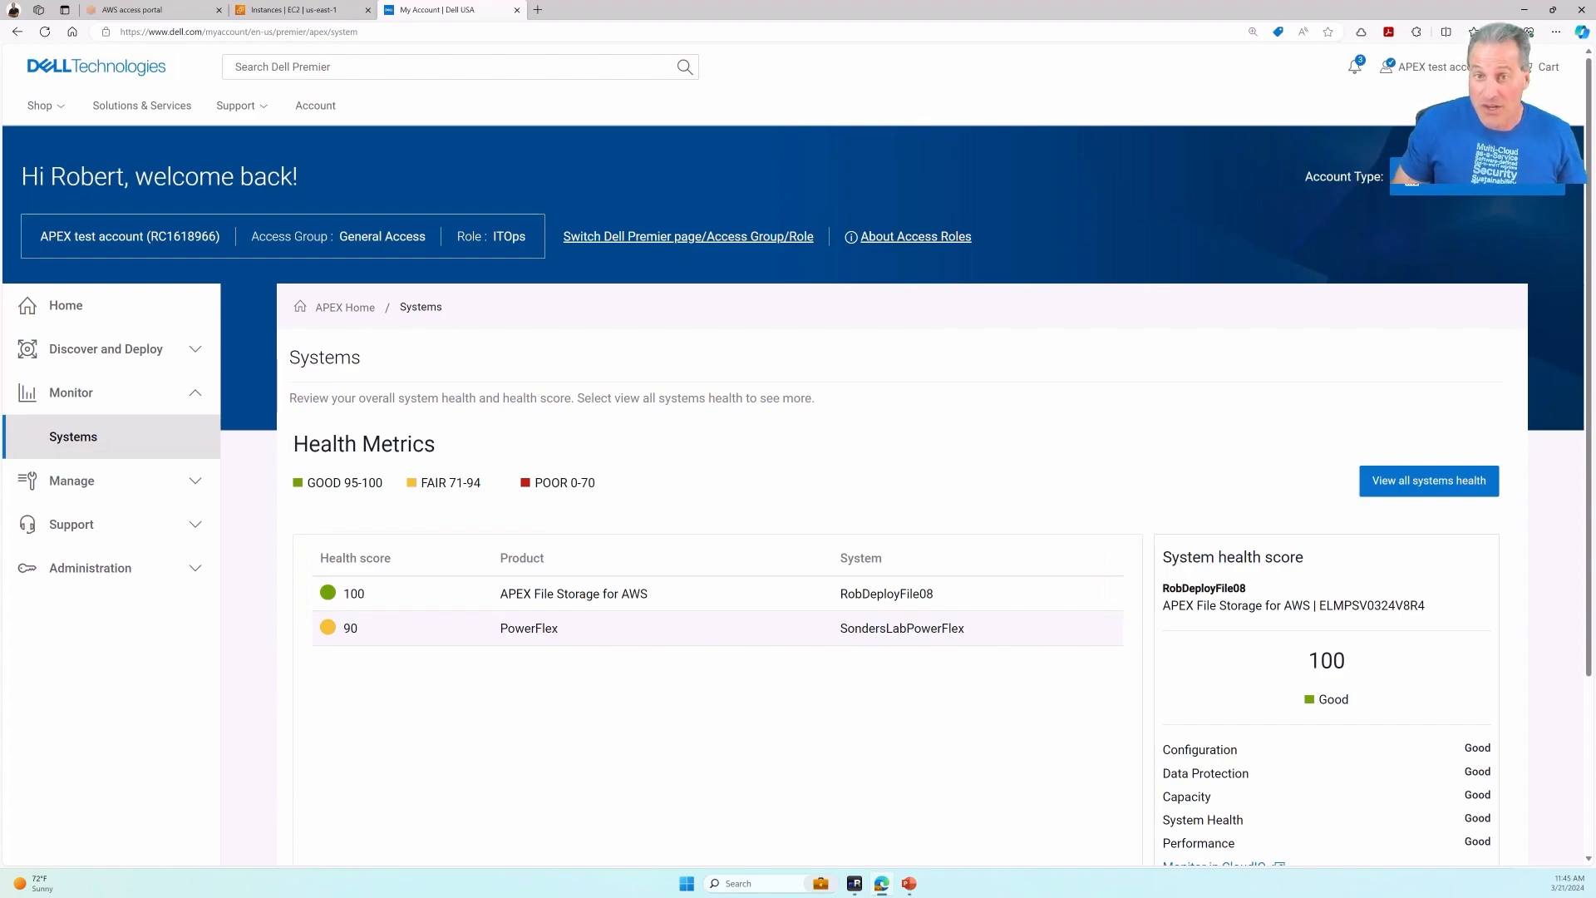
pyautogui.scroll(-2, 798, 454)
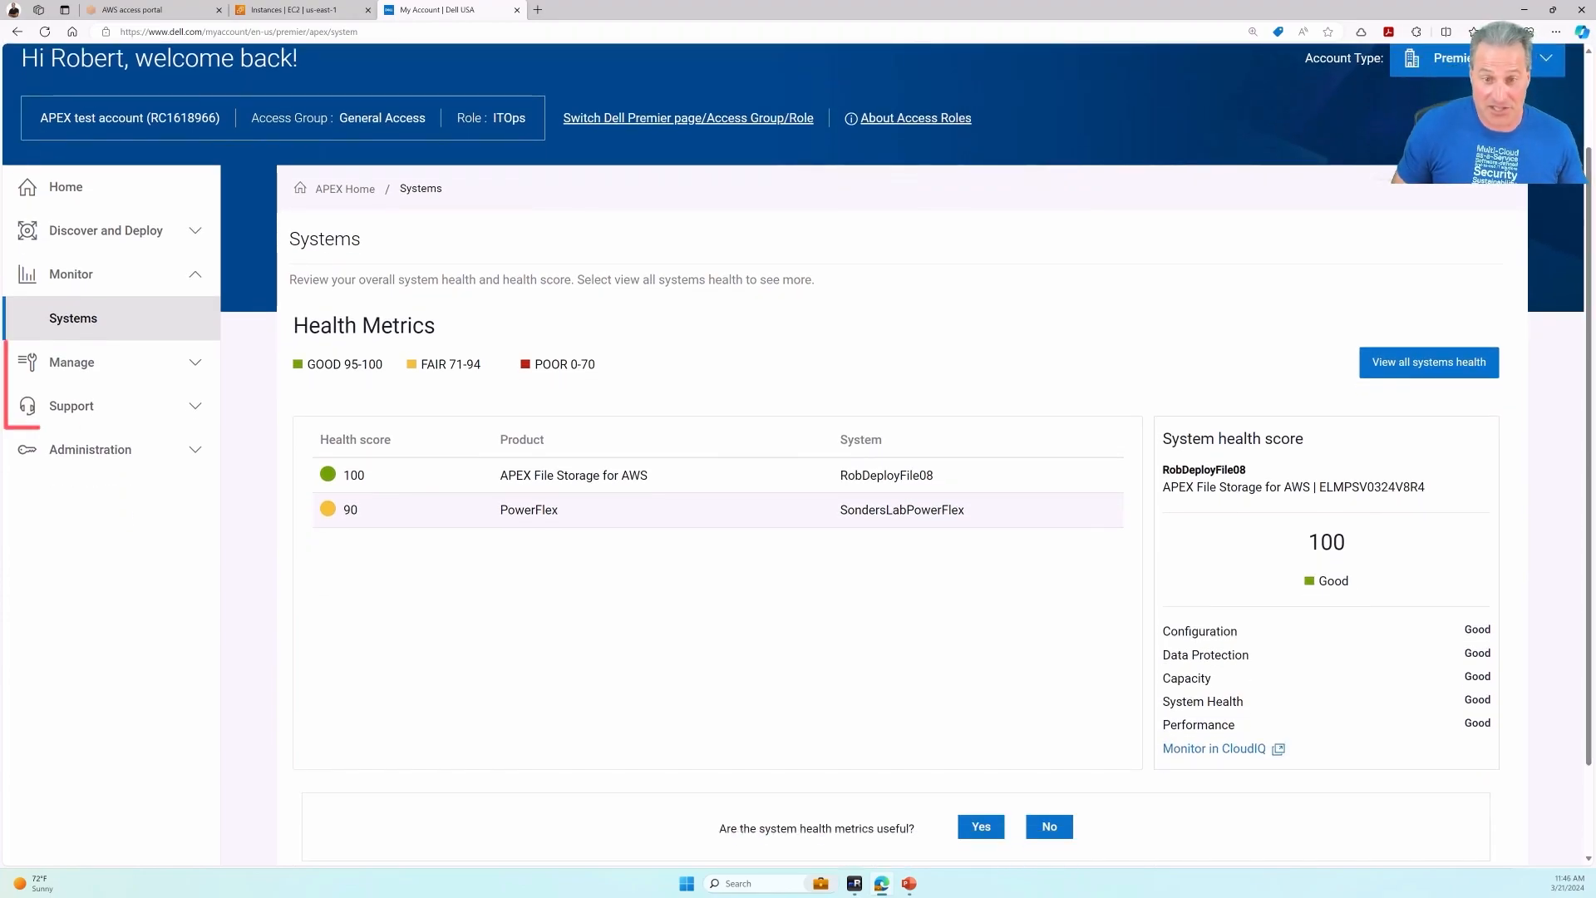
# - Open the RobDeployFile08 deployment details from the managed cloud storage deployments and examine its system and health information
pyautogui.click(71, 363)
pyautogui.click(70, 406)
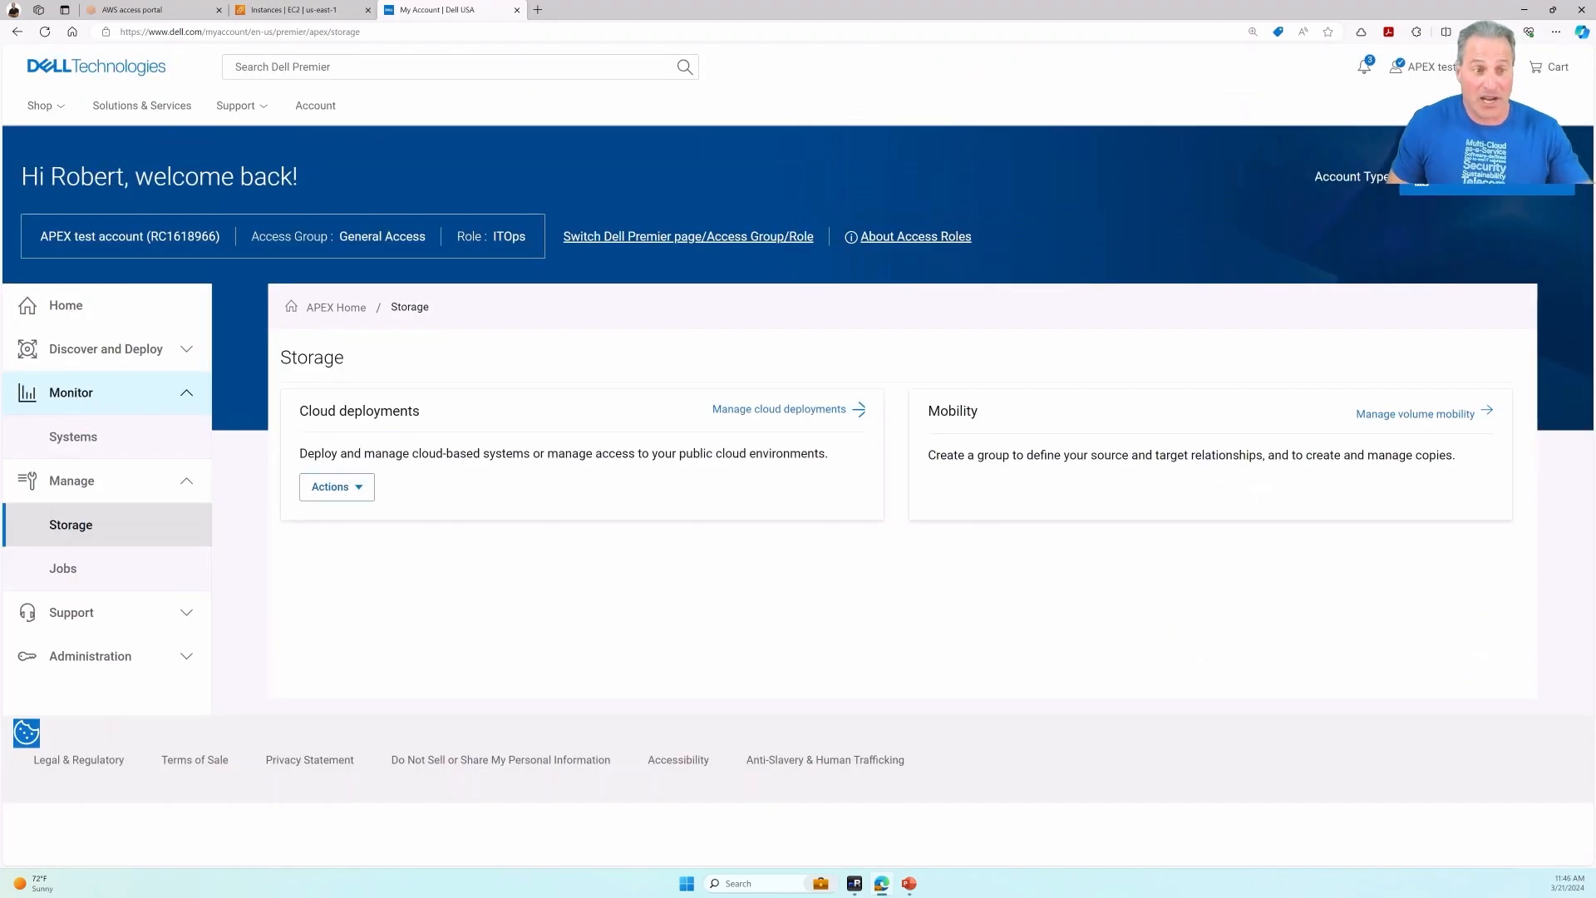
pyautogui.click(779, 409)
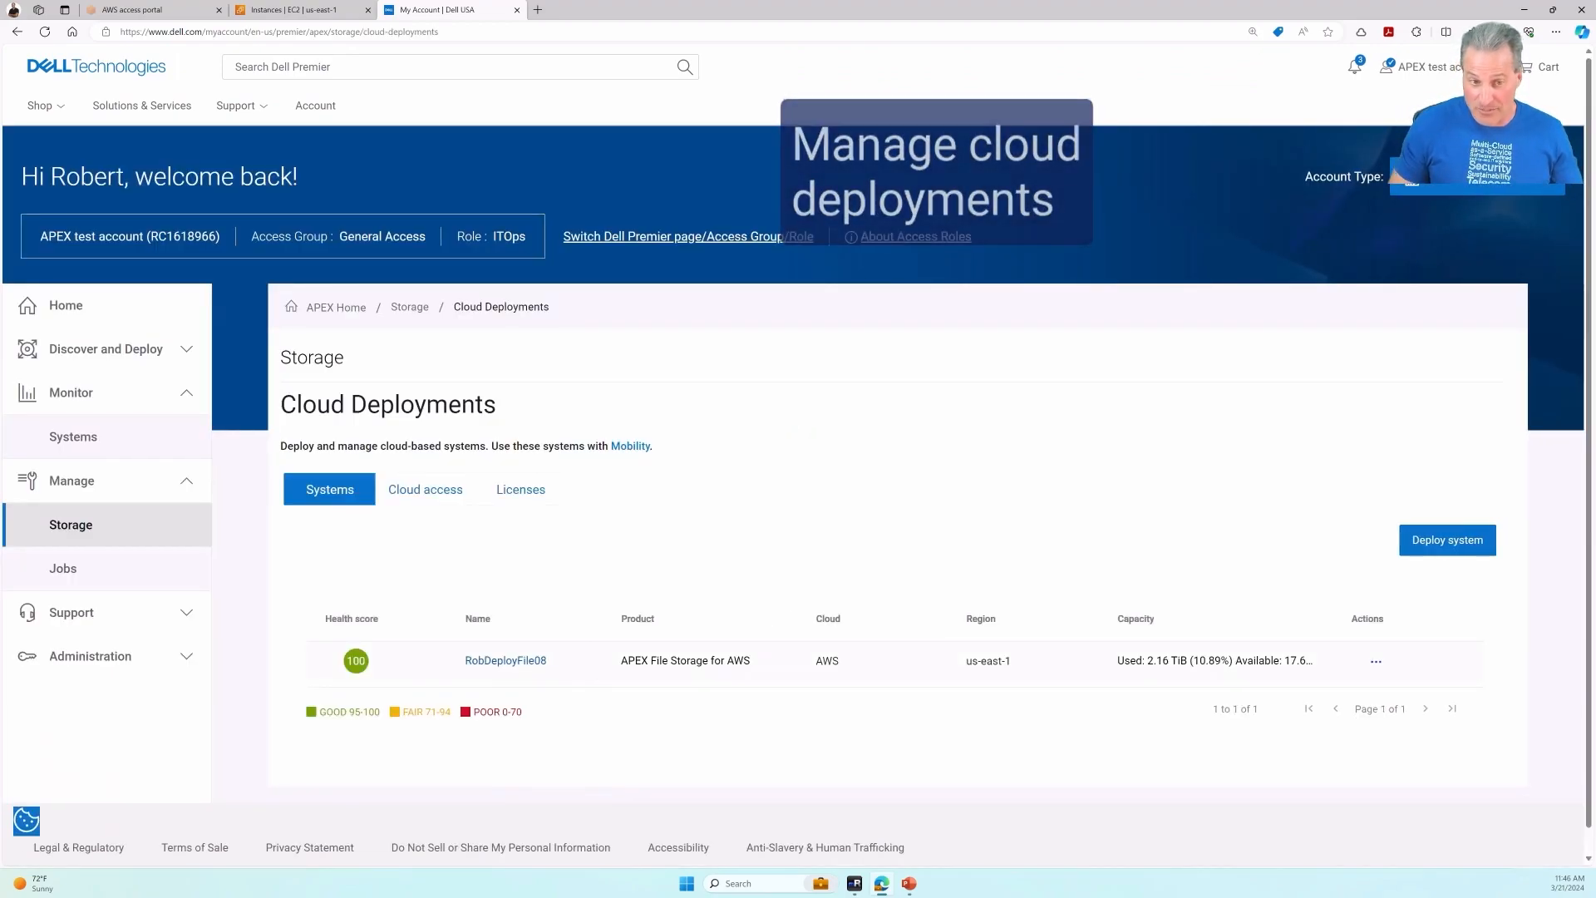
pyautogui.click(505, 660)
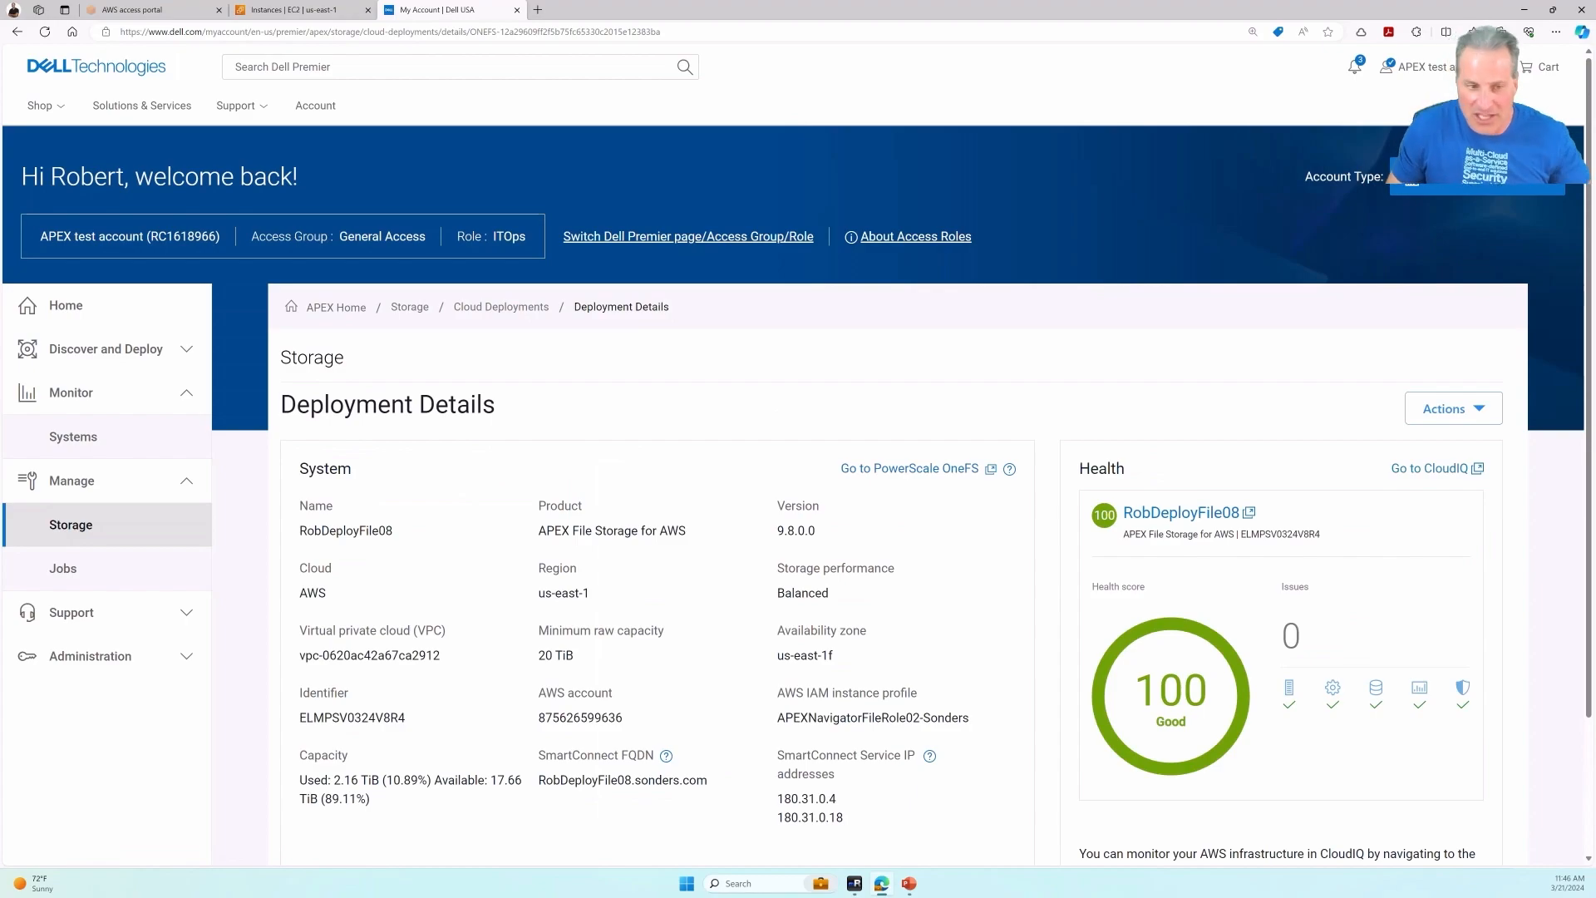
pyautogui.scroll(-2, 798, 449)
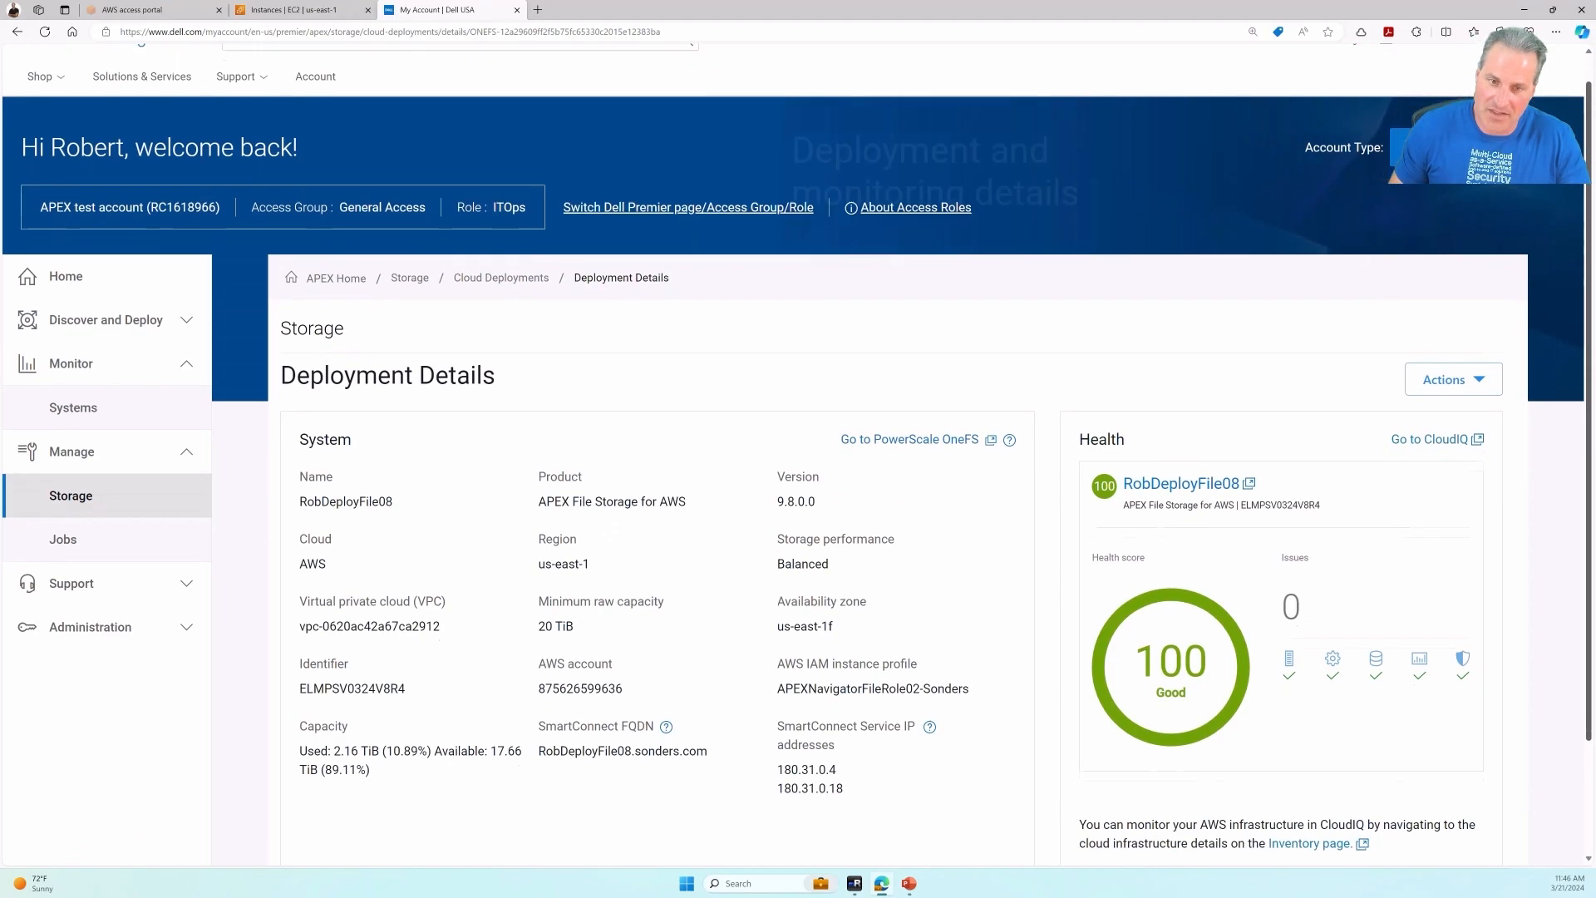